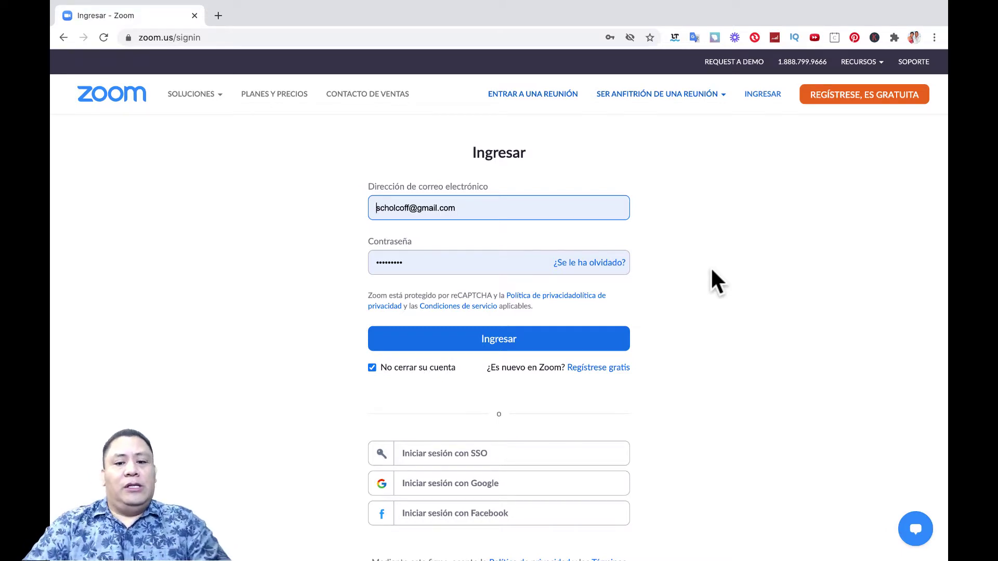
Step: Submit the Zoom sign-in and pass the reCAPTCHA by selecting the traffic-light tiles
{"action": "left_click", "coordinate": [475, 343]}
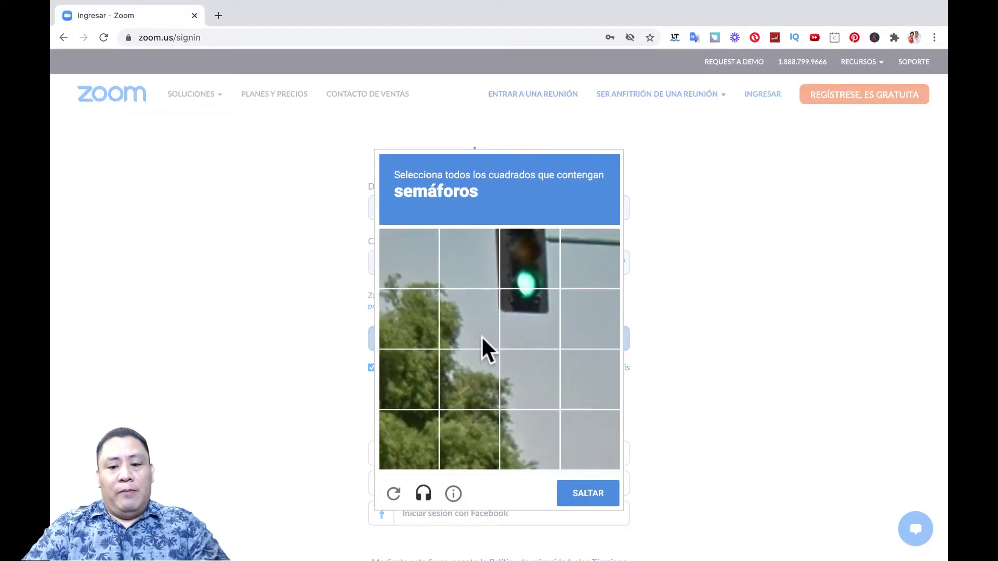
{"action": "left_click", "coordinate": [530, 312]}
{"action": "left_click", "coordinate": [530, 279]}
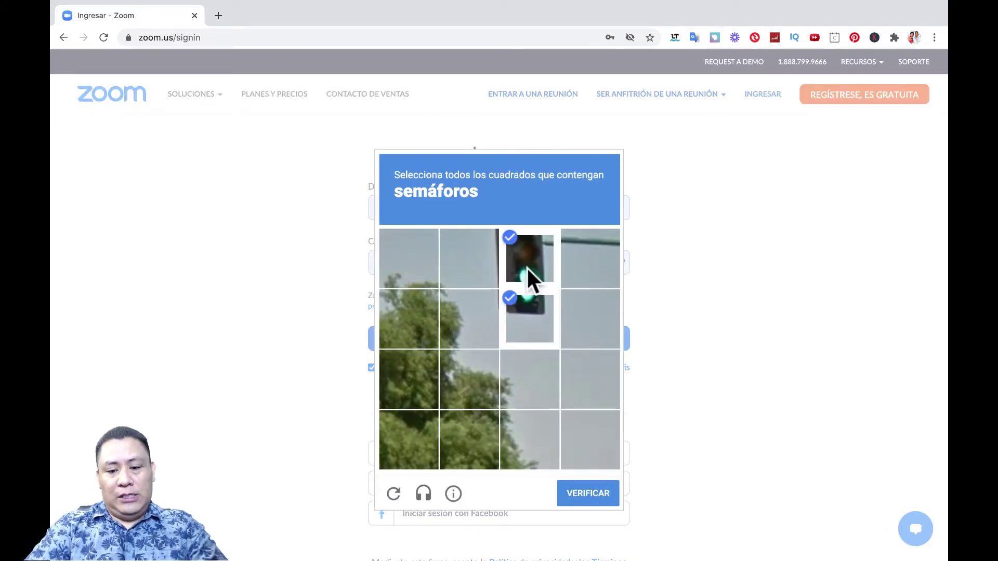
{"action": "left_click", "coordinate": [576, 494]}
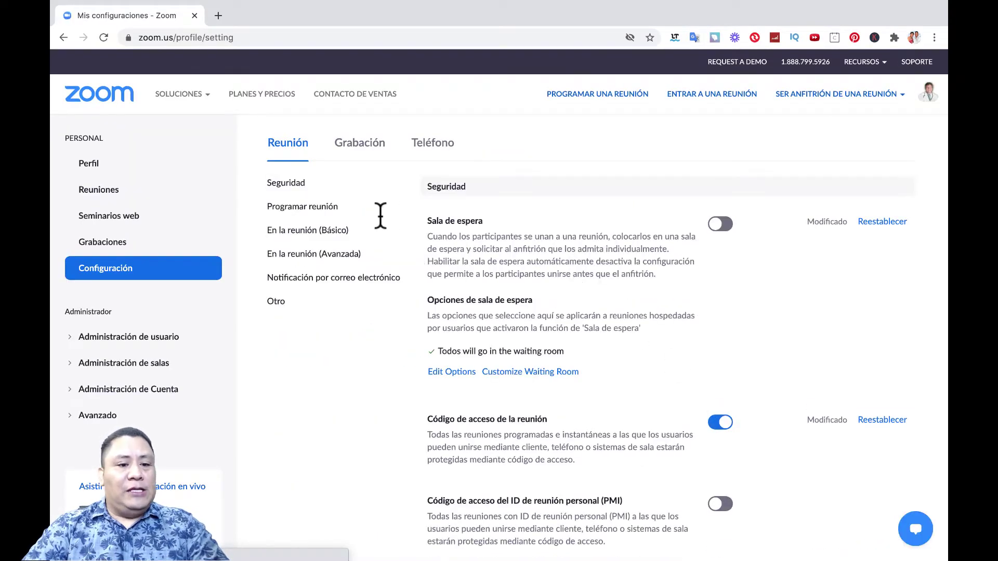
Step: Show the Reuniones list with today's 01:00 PM and tomorrow's 03:00 PM meetings
{"action": "left_click", "coordinate": [104, 197]}
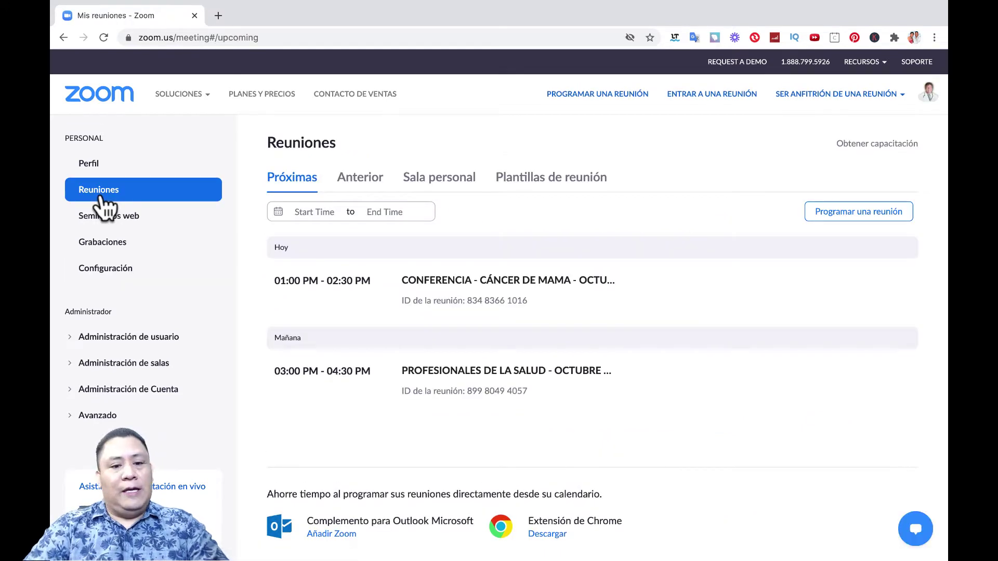
{"action": "mouse_move", "coordinate": [487, 278]}
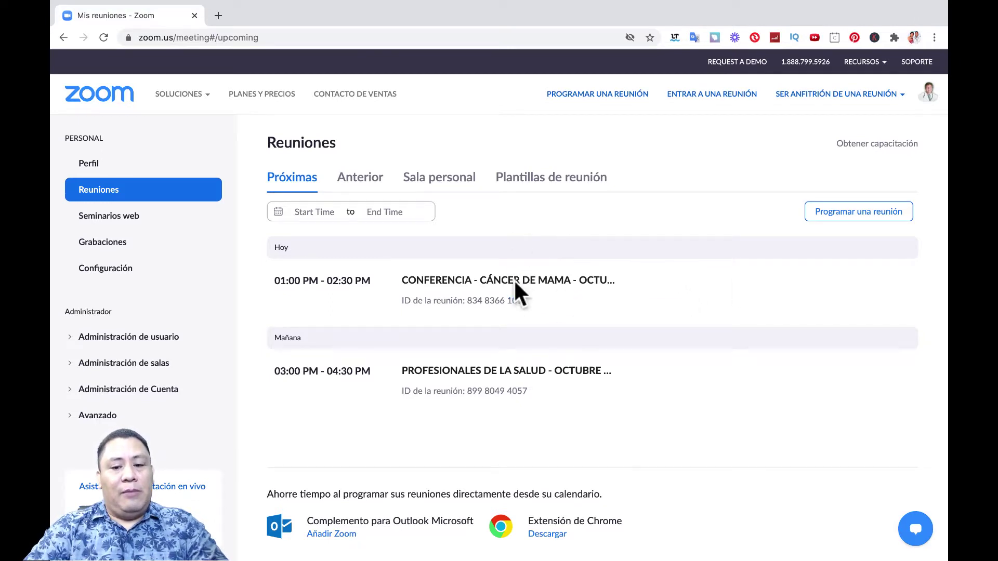
{"action": "mouse_move", "coordinate": [518, 296]}
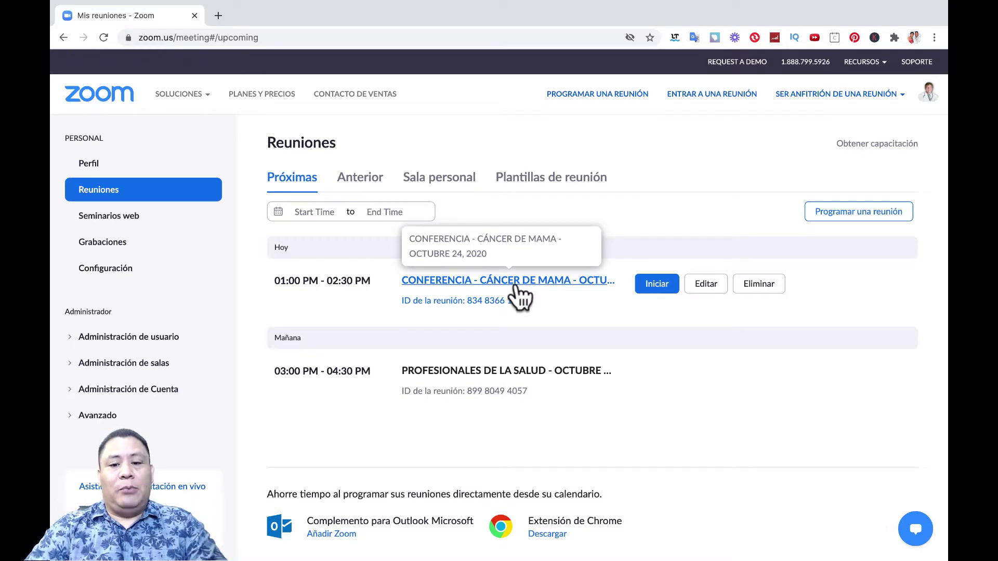
Step: Start CONFERENCIA - CÁNCER DE MAMA, show the Participantes panel and narrow the meeting window
{"action": "left_click", "coordinate": [655, 287]}
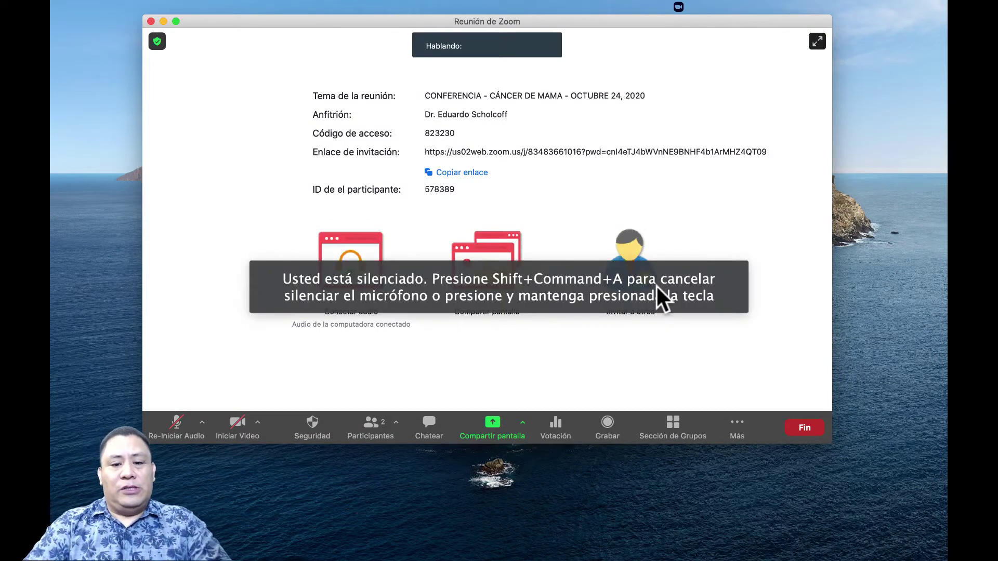
{"action": "left_click", "coordinate": [366, 426]}
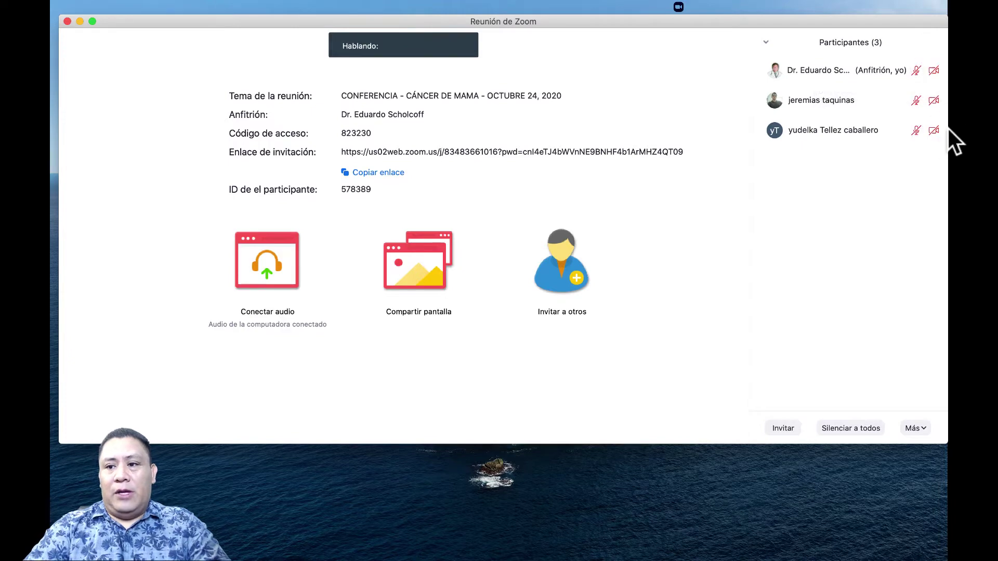
{"action": "left_click_drag", "start_coordinate": [946, 17], "coordinate": [753, 40]}
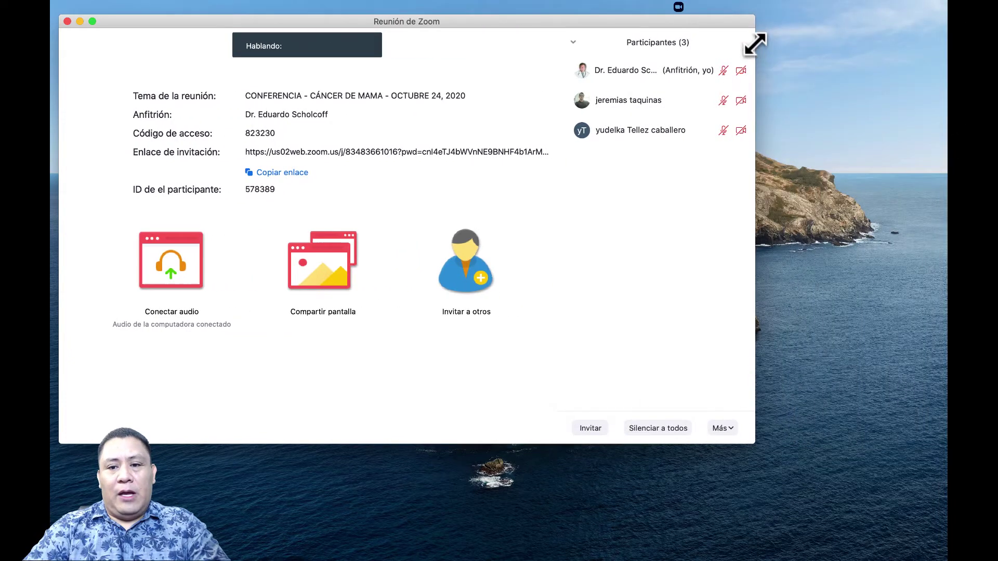
{"action": "left_click_drag", "start_coordinate": [452, 27], "coordinate": [515, 23]}
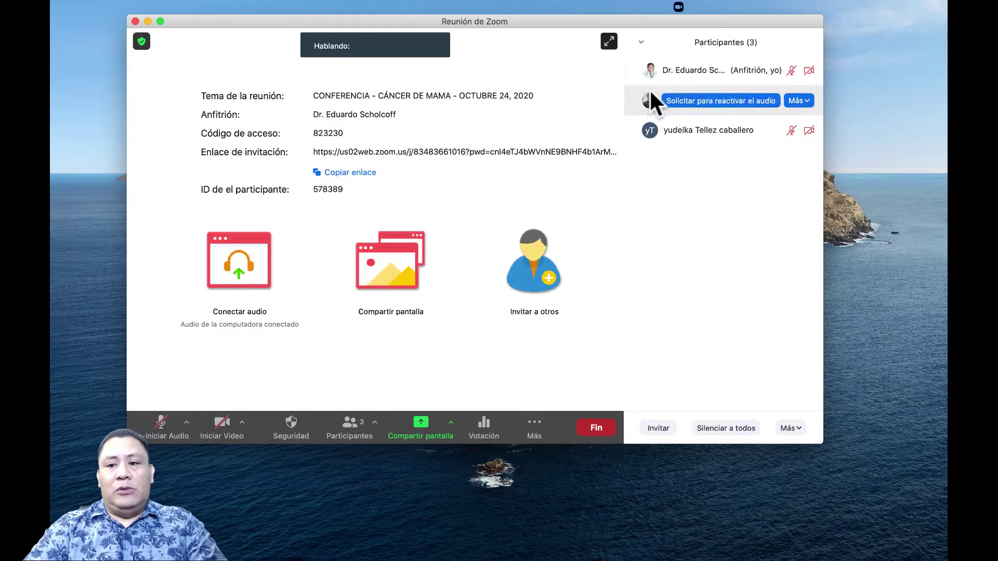
{"action": "mouse_move", "coordinate": [803, 72]}
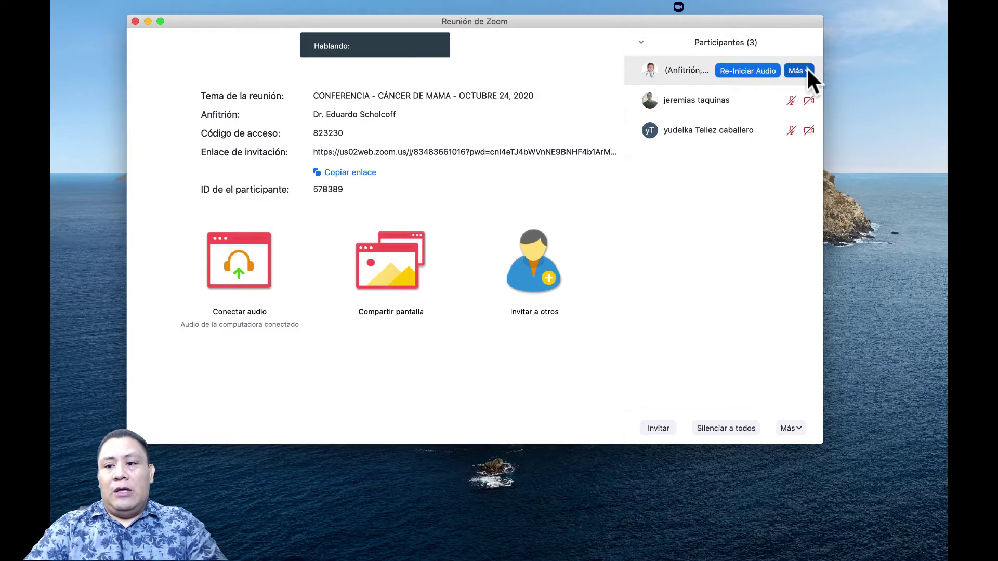
Step: Rename the host in the Participants panel to the new full name
{"action": "left_click", "coordinate": [812, 89]}
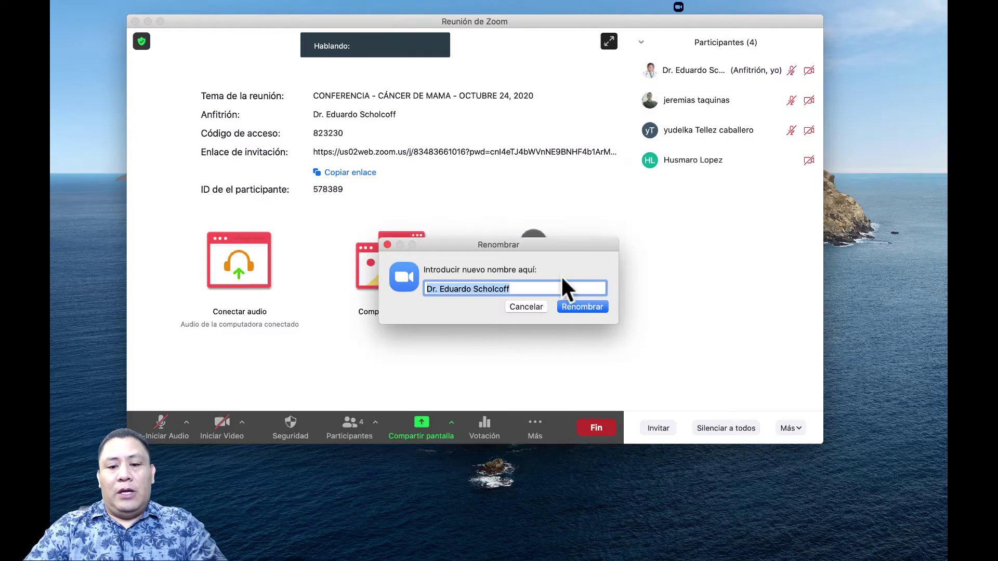
{"action": "type", "text": "Dra."}
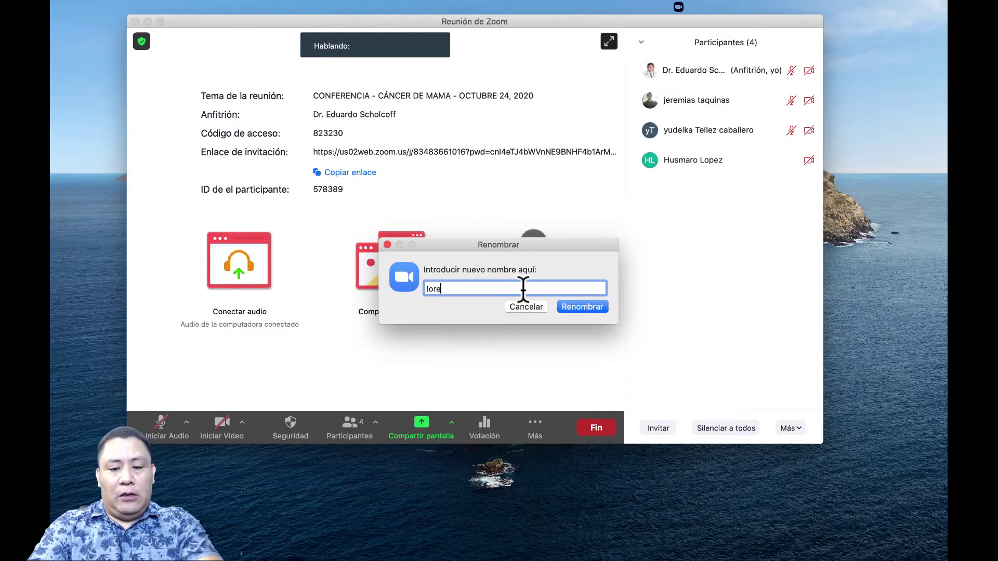
{"action": "key", "text": "BackSpace"}
{"action": "key", "text": "BackSpace"}
{"action": "key", "text": "BackSpace"}
{"action": "key", "text": "BackSpace"}
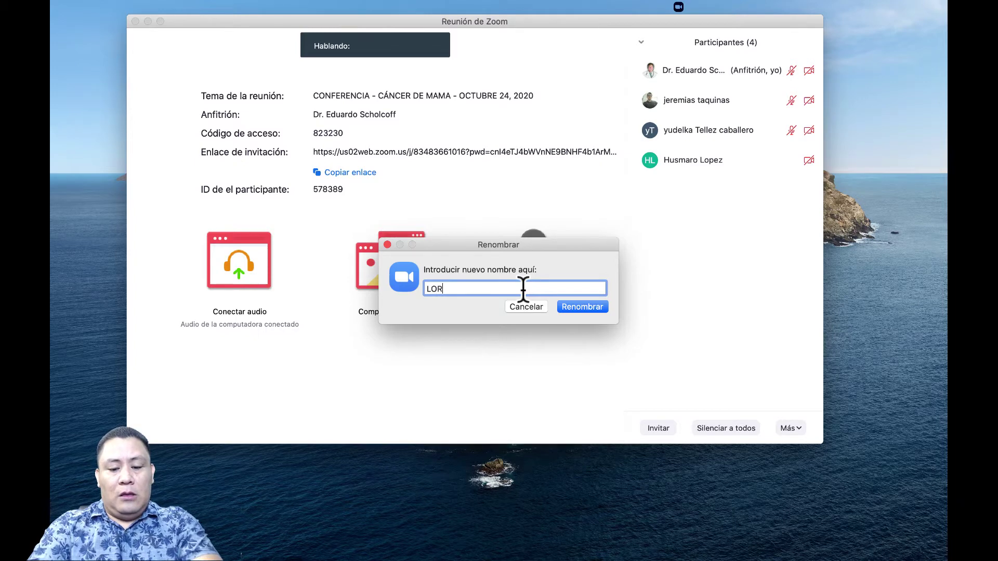
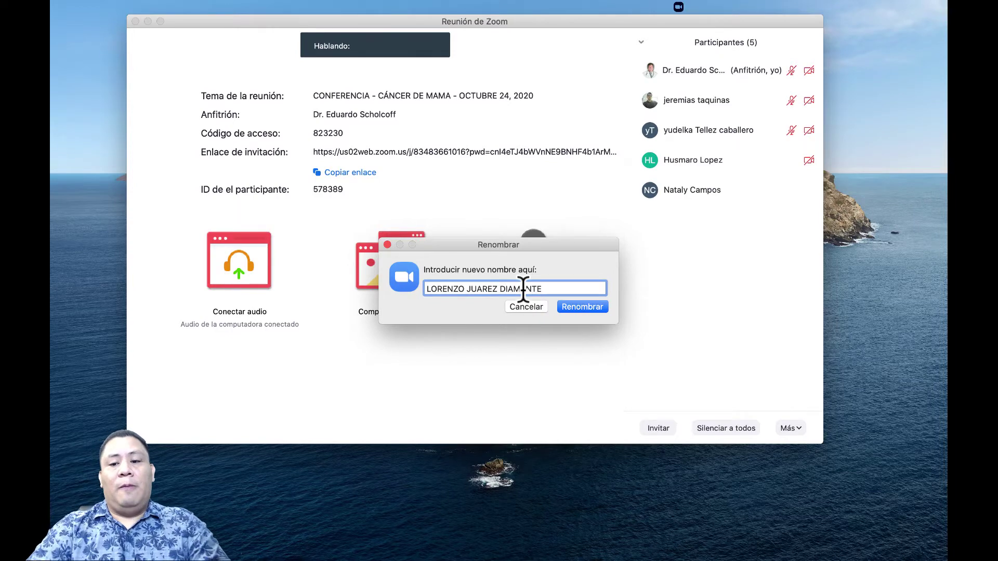
{"action": "left_click", "coordinate": [582, 306]}
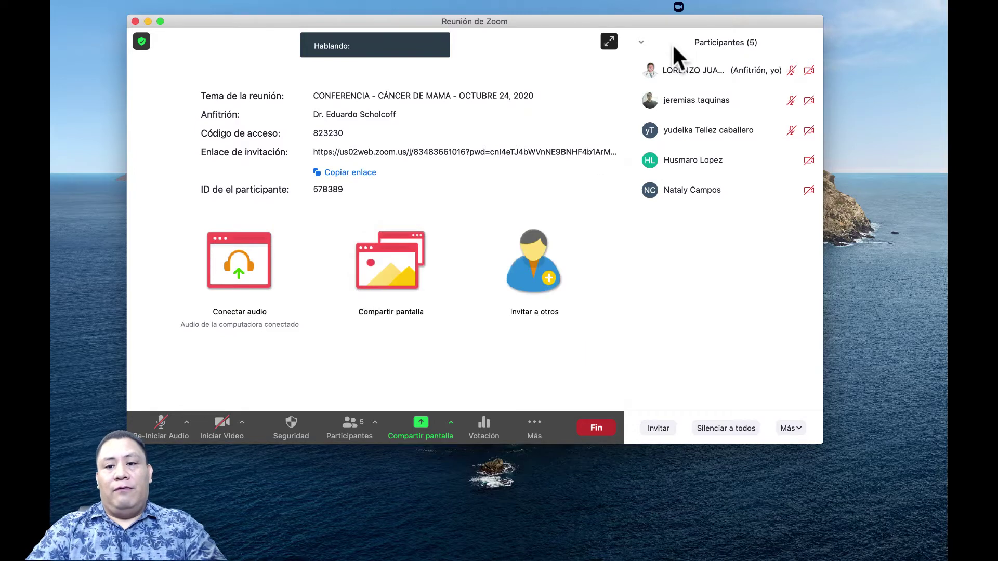
Step: Let attendees join until the meeting has 7 participants, then switch to Telegram
{"action": "mouse_move", "coordinate": [657, 70]}
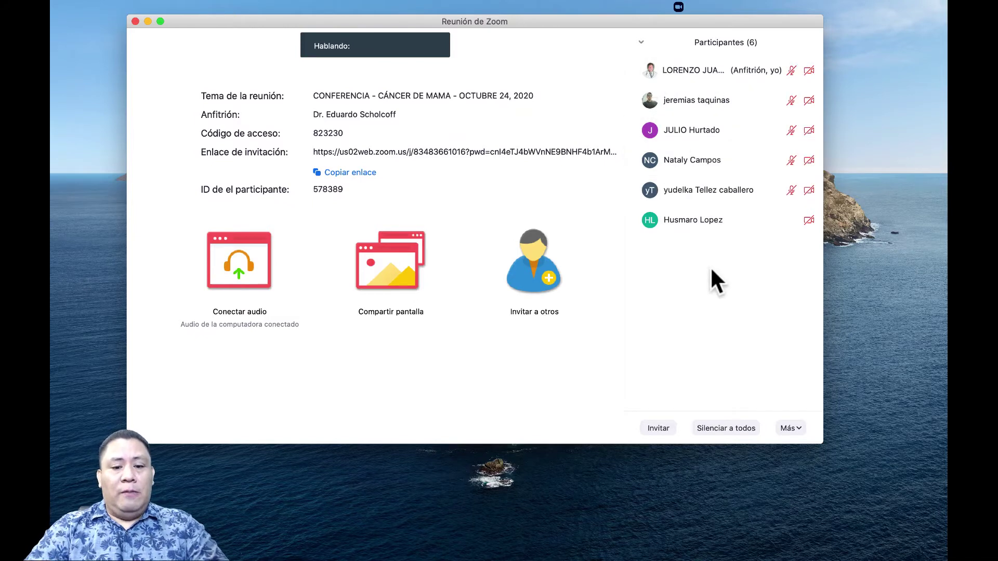
{"action": "mouse_move", "coordinate": [524, 334]}
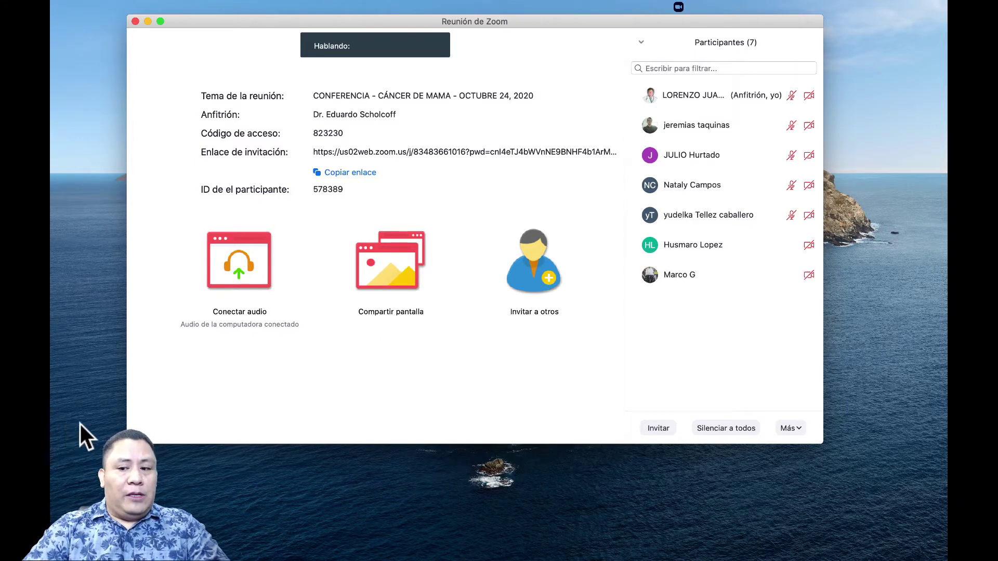
{"action": "key", "text": "super+Tab"}
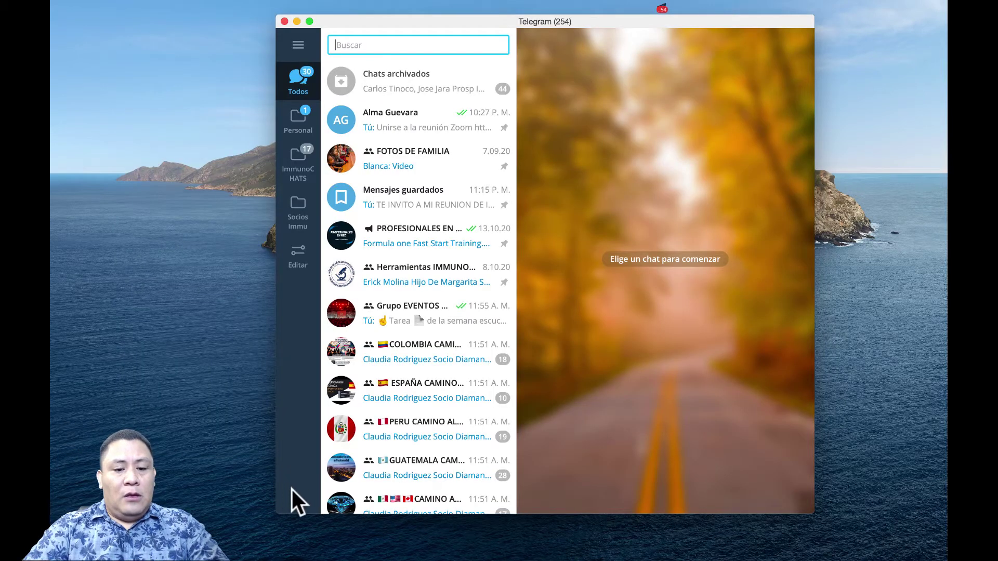
Step: Filter Telegram to the Personal folder and open the Nuestra MUSICA channel
{"action": "left_click", "coordinate": [299, 125]}
{"action": "scroll", "coordinate": [341, 338], "scroll_direction": "down", "scroll_amount": 5}
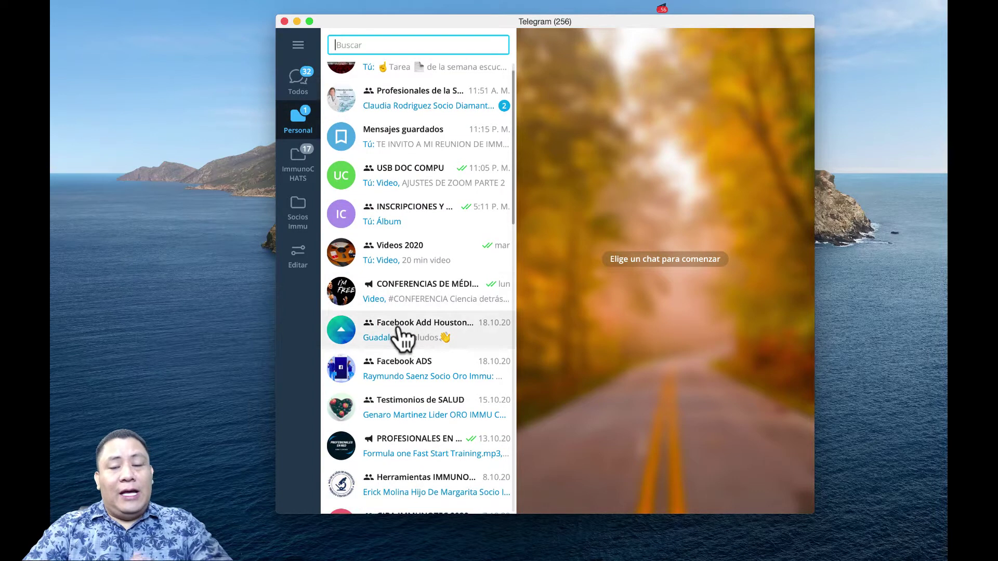
{"action": "scroll", "coordinate": [402, 339], "scroll_direction": "down", "scroll_amount": 1}
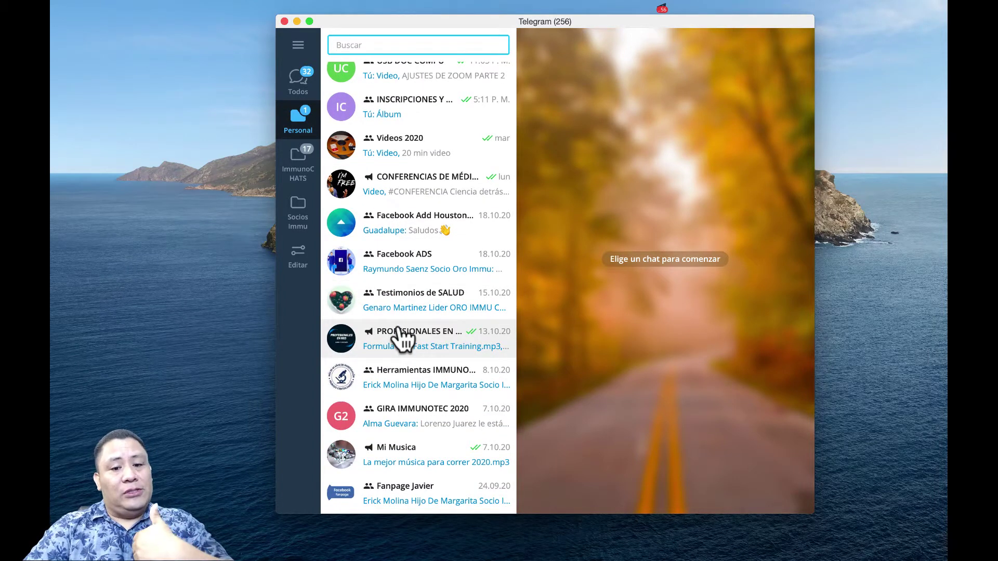
{"action": "scroll", "coordinate": [402, 339], "scroll_direction": "down", "scroll_amount": 5}
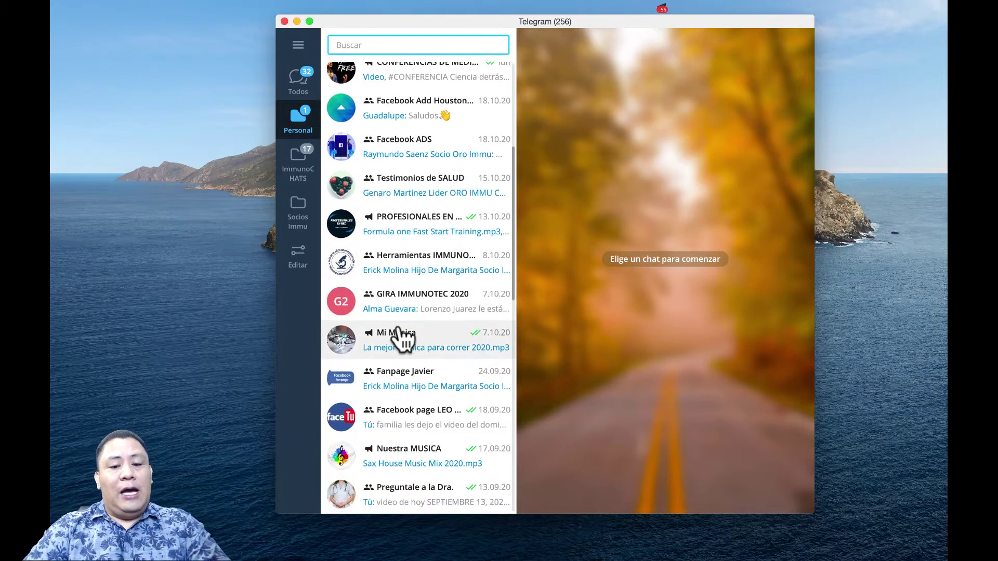
{"action": "scroll", "coordinate": [401, 339], "scroll_direction": "down", "scroll_amount": 5}
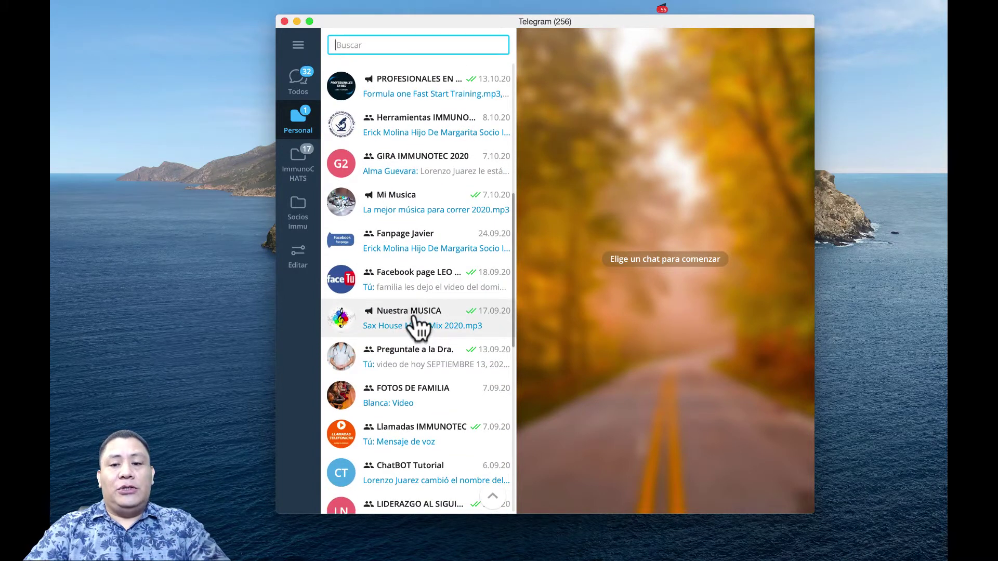
{"action": "left_click", "coordinate": [416, 327]}
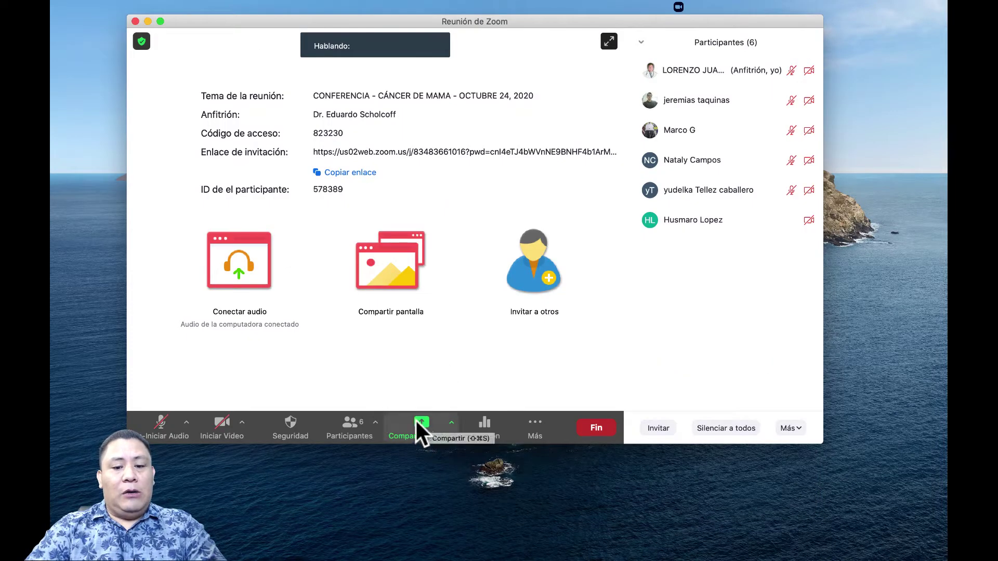
Step: Share 'Solo el sonido de la computadora' from the Avanzar tab and play Sax House Music Mix 2020
{"action": "left_click", "coordinate": [421, 432]}
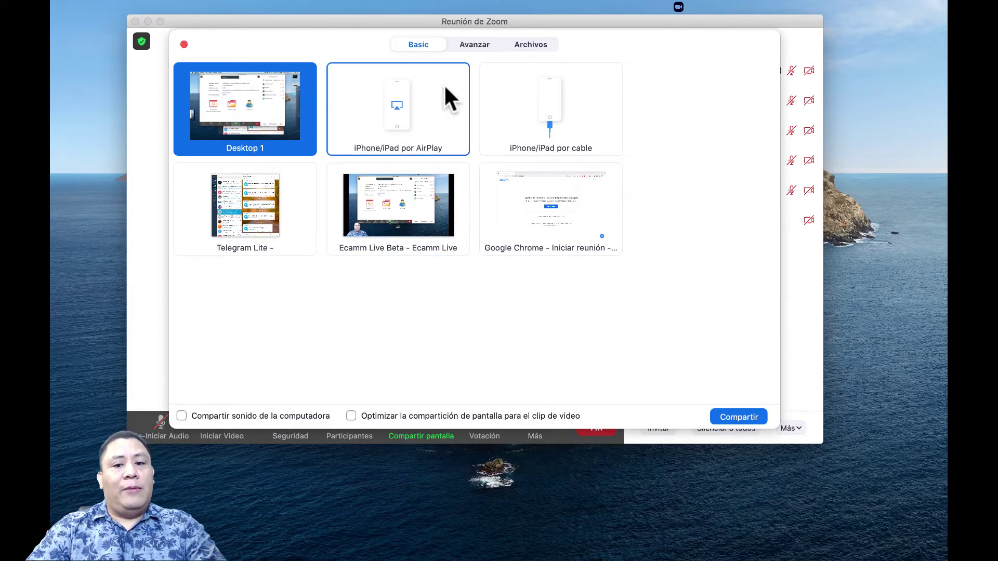
{"action": "left_click", "coordinate": [474, 45]}
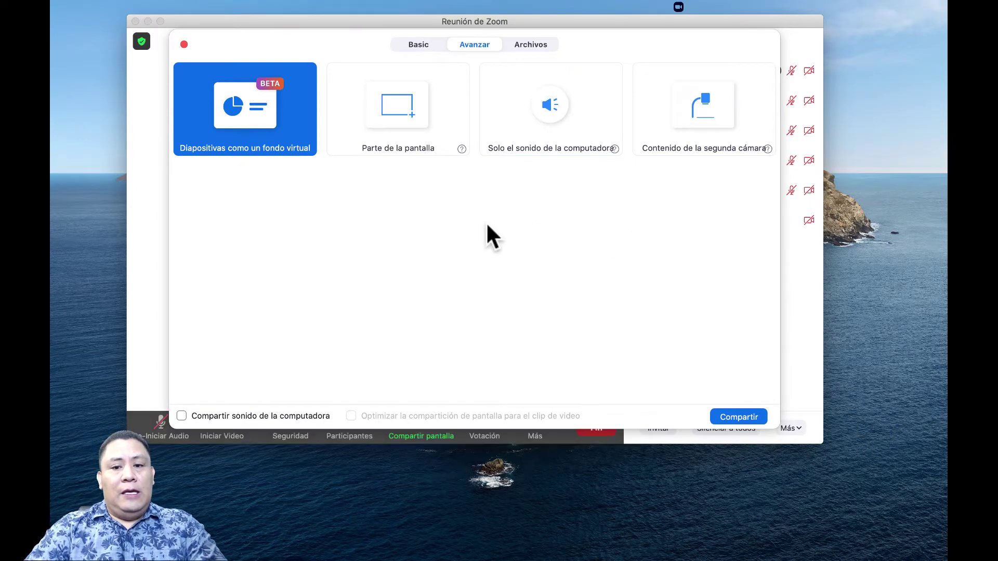
{"action": "left_click", "coordinate": [548, 111]}
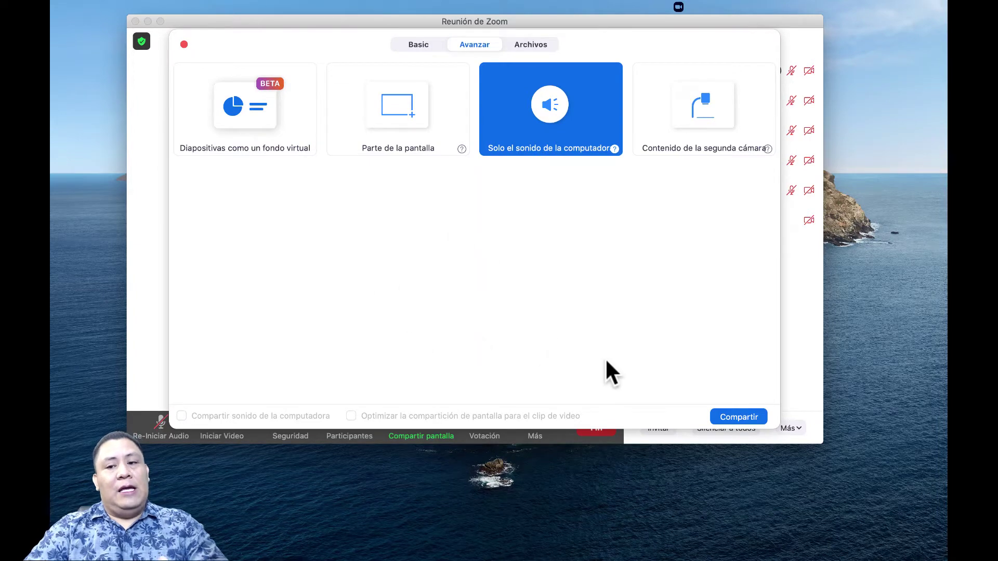
{"action": "left_click", "coordinate": [733, 416]}
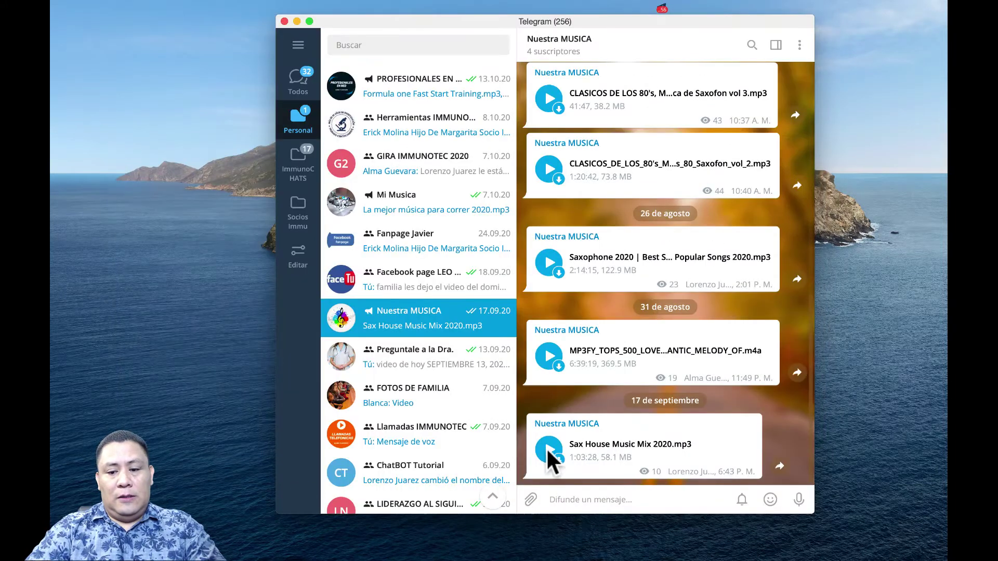
{"action": "left_click", "coordinate": [548, 448]}
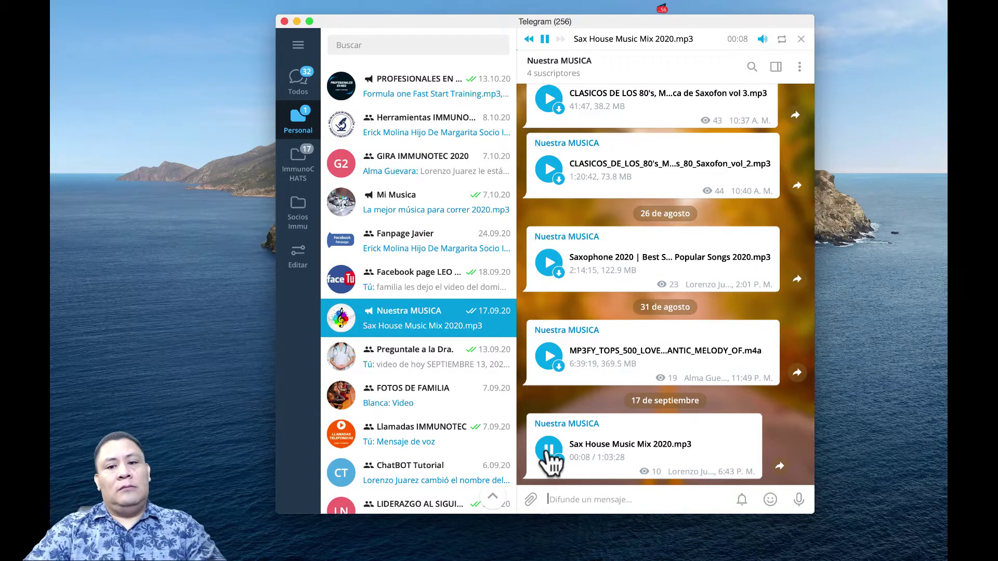
Step: Minimize Telegram so the track keeps playing behind the Zoom meeting
{"action": "left_click", "coordinate": [296, 22]}
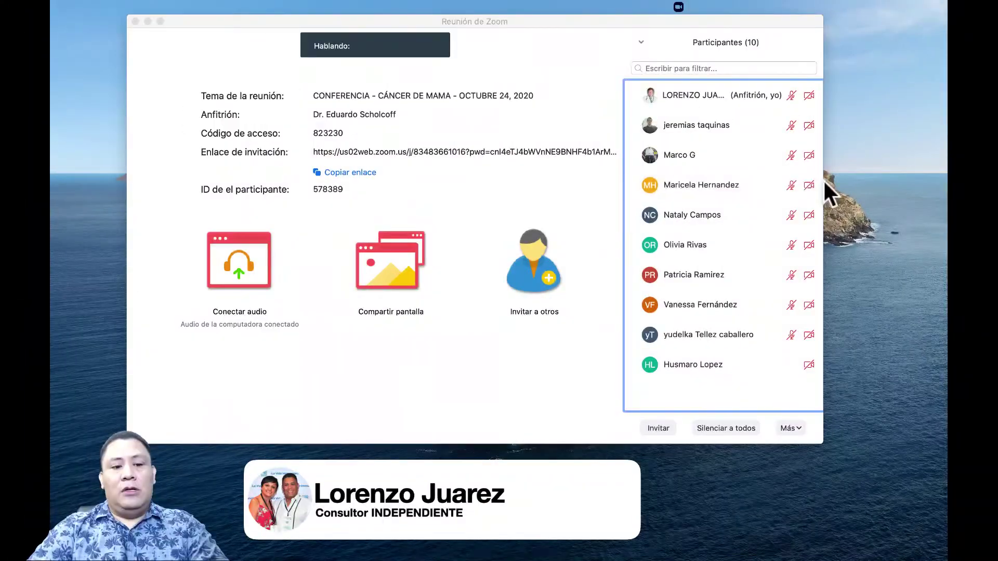
Step: Mute all current and new participants with 'Silenciar a todos' and confirm it
{"action": "left_click", "coordinate": [536, 60]}
{"action": "mouse_move", "coordinate": [689, 93]}
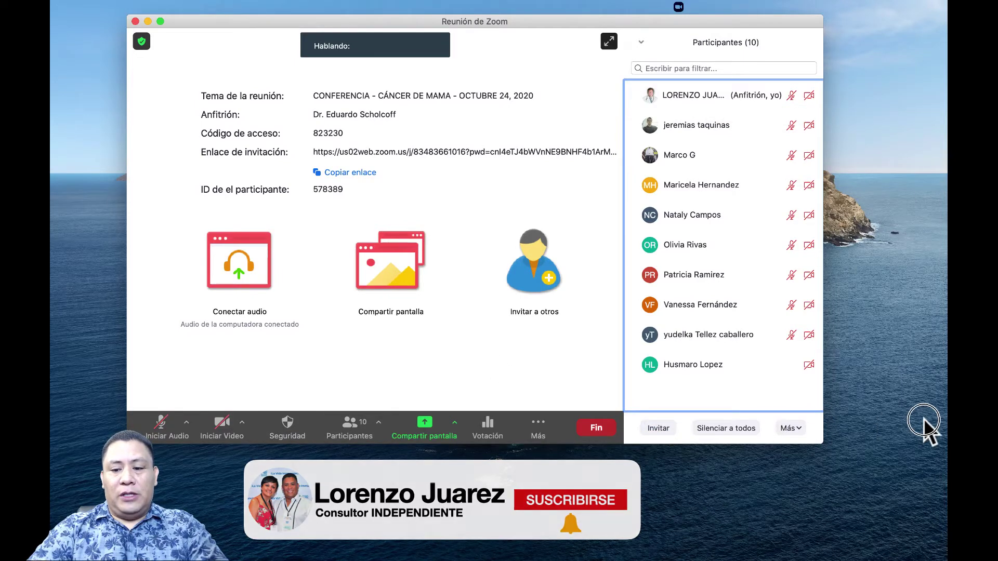
{"action": "left_click", "coordinate": [726, 428]}
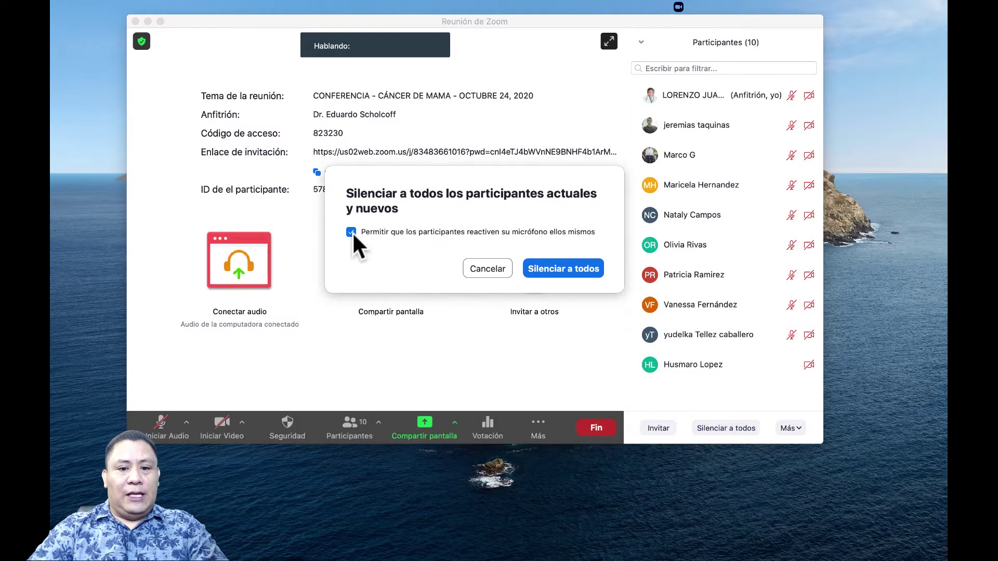
{"action": "left_click", "coordinate": [566, 270]}
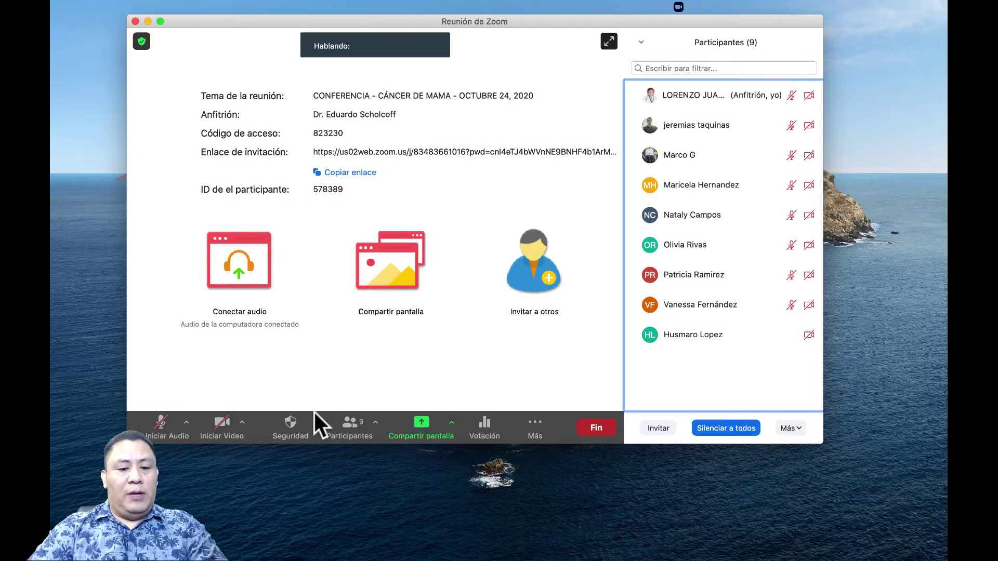
{"action": "left_click", "coordinate": [292, 427]}
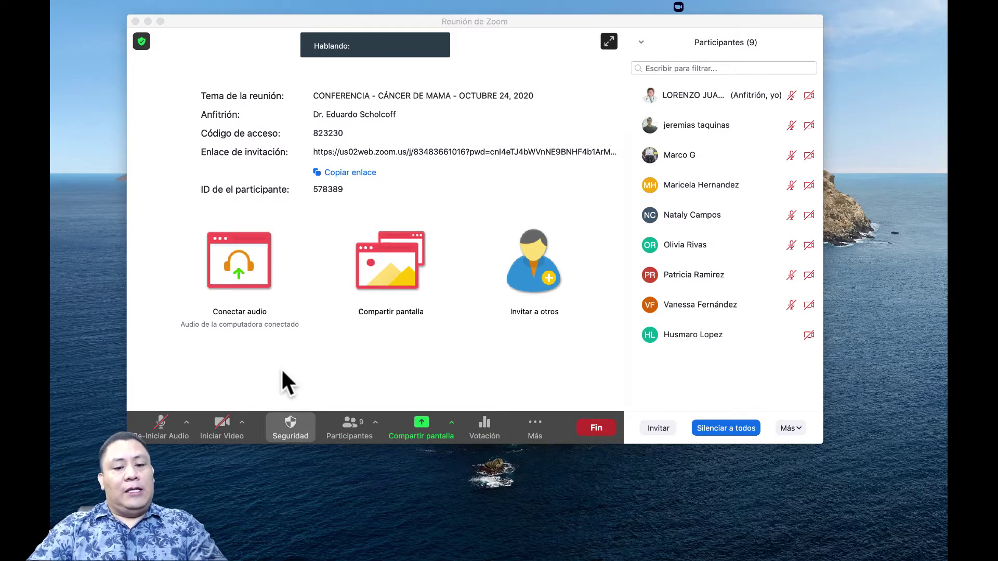
{"action": "left_click", "coordinate": [274, 339]}
{"action": "left_click", "coordinate": [289, 422]}
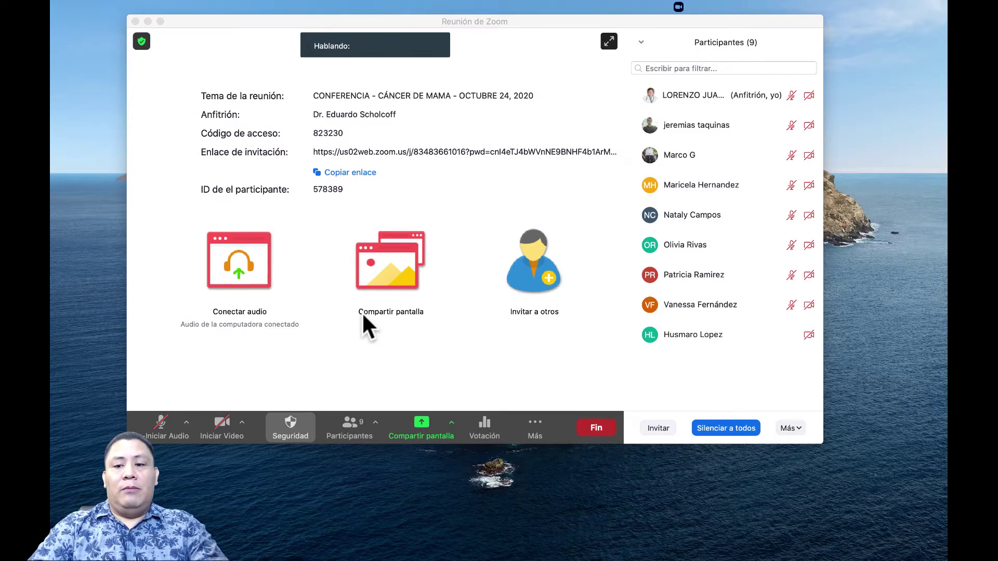
{"action": "mouse_move", "coordinate": [679, 262]}
{"action": "mouse_move", "coordinate": [814, 129]}
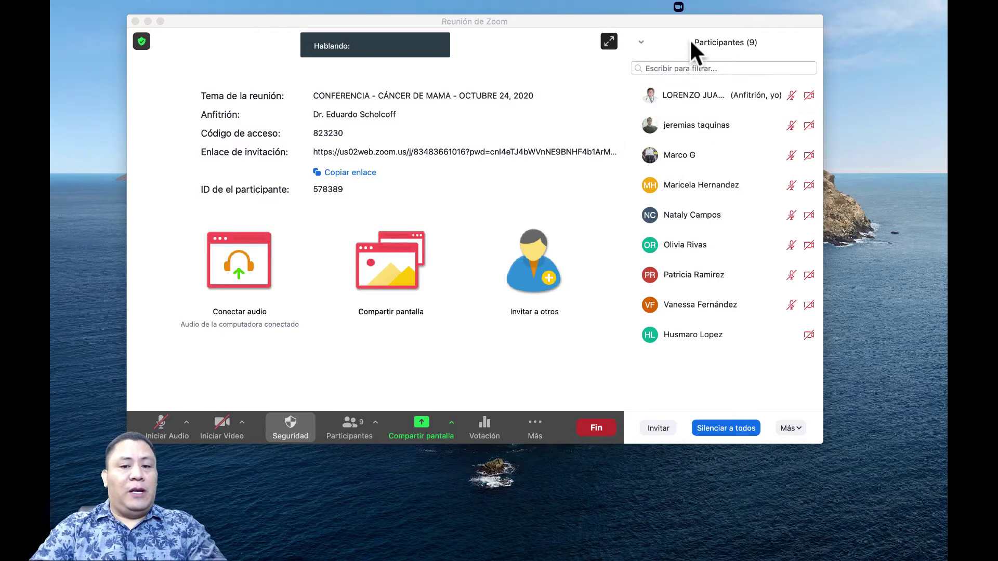
Step: Nudge the meeting window slightly right, then hide Zoom with Cmd+H to reveal the timer video
{"action": "left_click", "coordinate": [166, 340]}
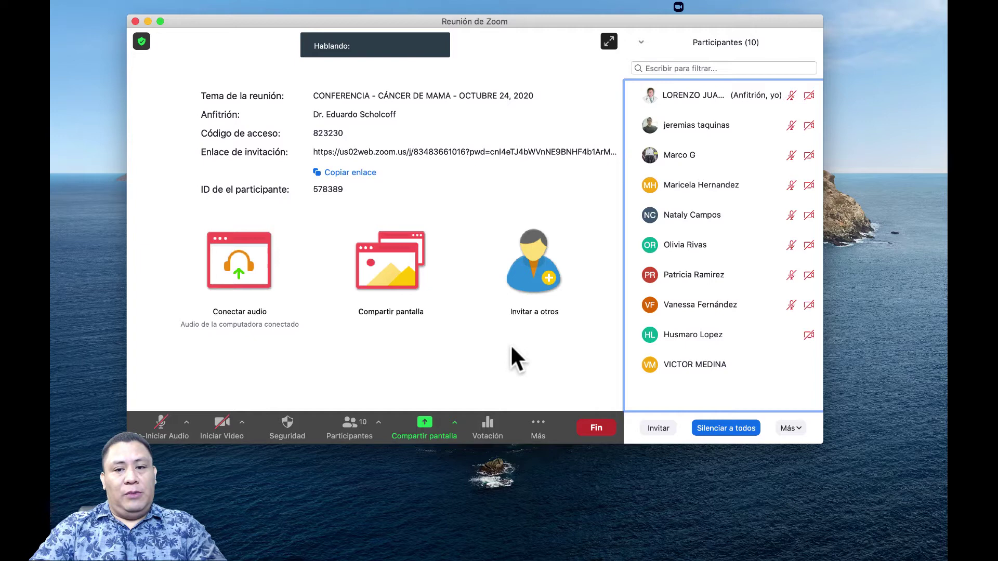
{"action": "left_click_drag", "start_coordinate": [540, 20], "coordinate": [550, 21]}
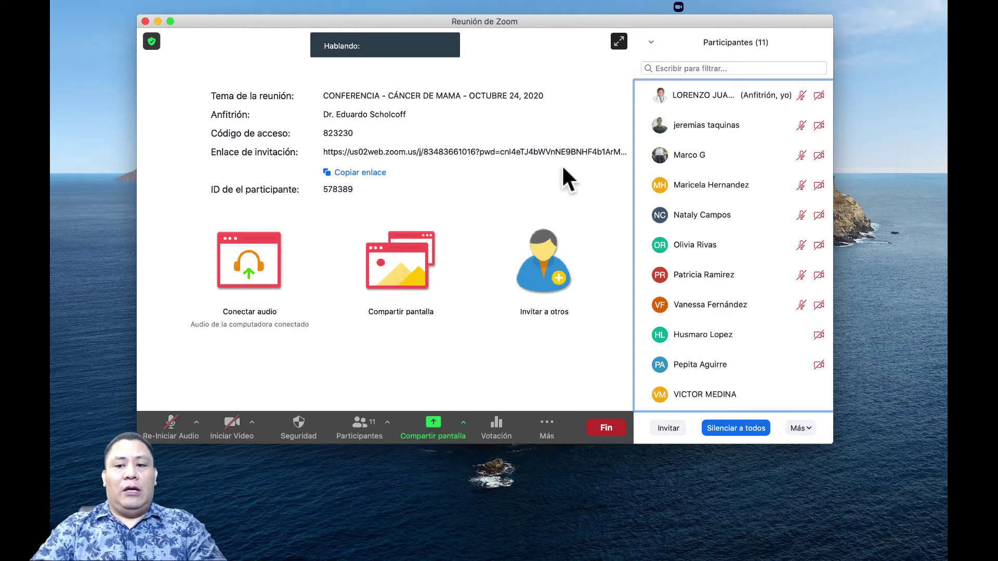
{"action": "mouse_move", "coordinate": [699, 130]}
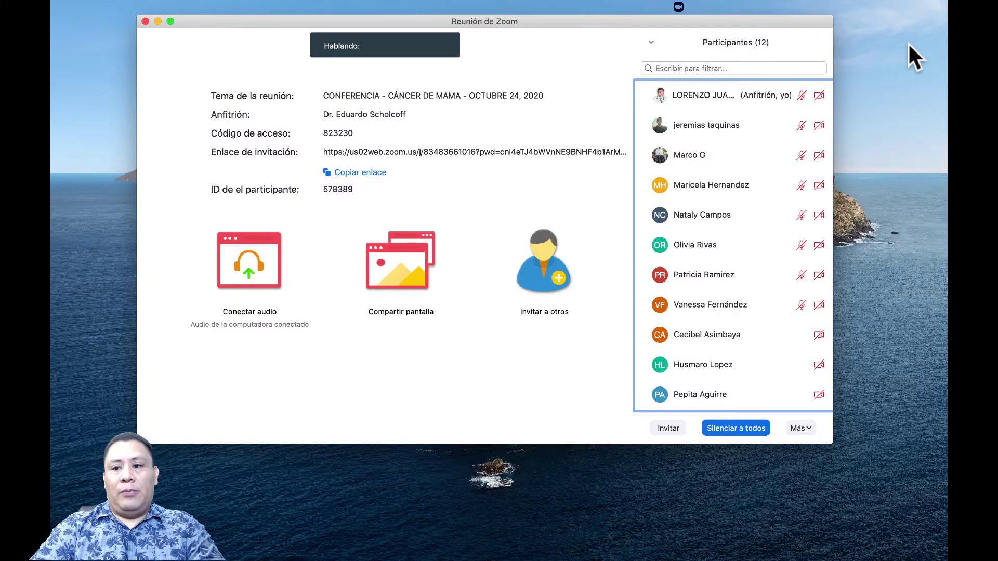
{"action": "key", "text": "super+h"}
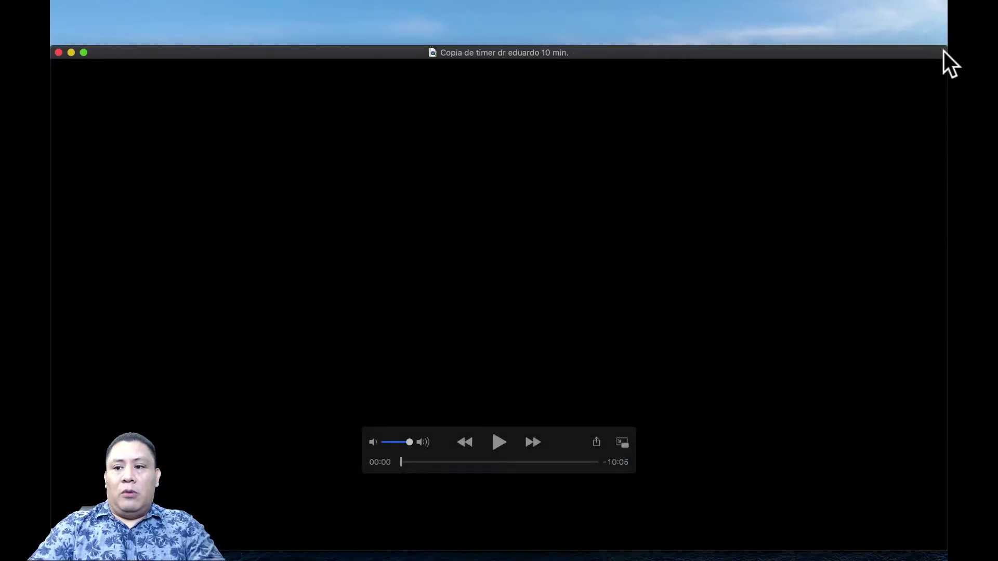
Step: Shrink the QuickTime timer window, park it at the upper left, then return to Zoom
{"action": "left_click_drag", "start_coordinate": [944, 46], "coordinate": [523, 230]}
{"action": "left_click_drag", "start_coordinate": [297, 292], "coordinate": [330, 22]}
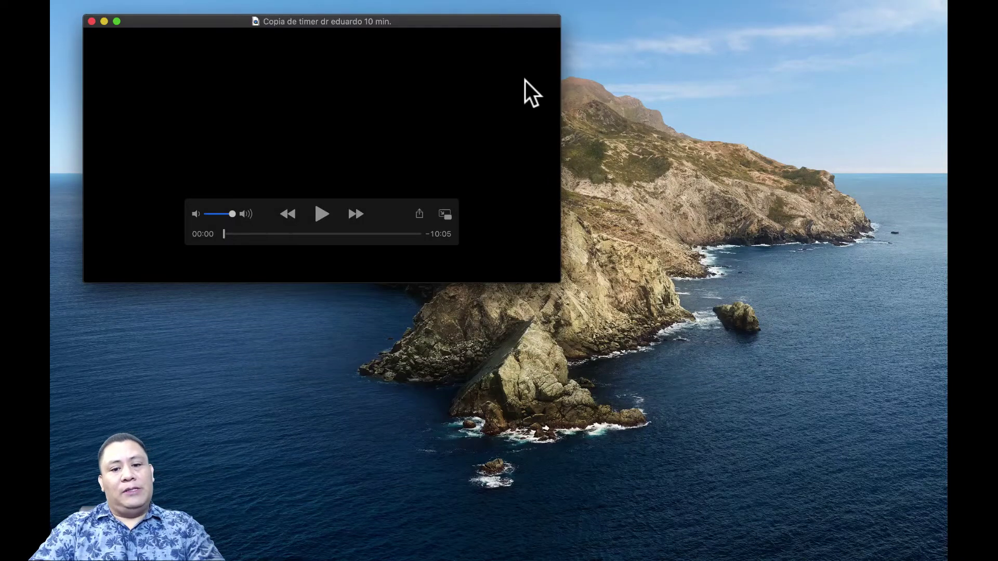
{"action": "left_click_drag", "start_coordinate": [558, 280], "coordinate": [448, 240]}
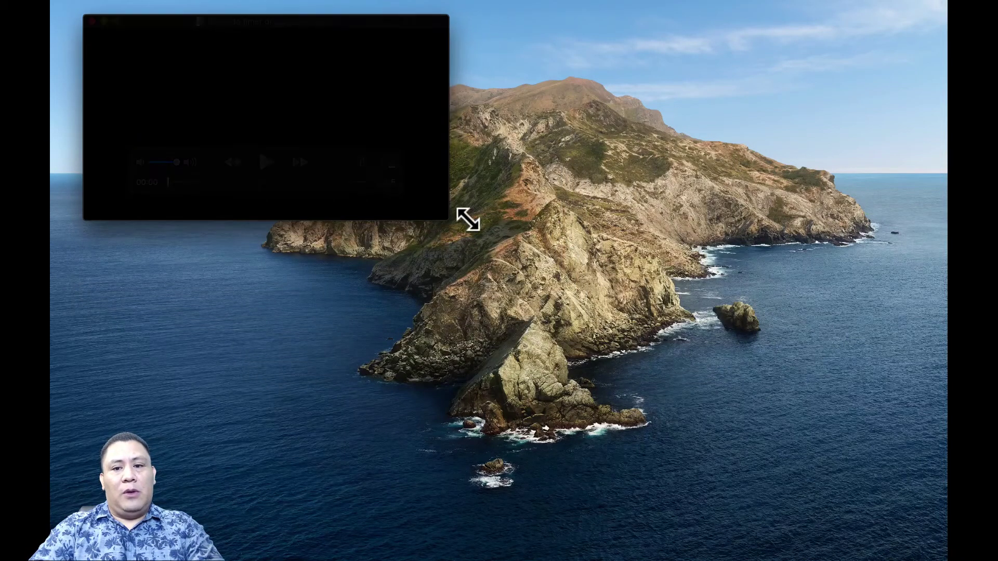
{"action": "key", "text": "cmd+Tab"}
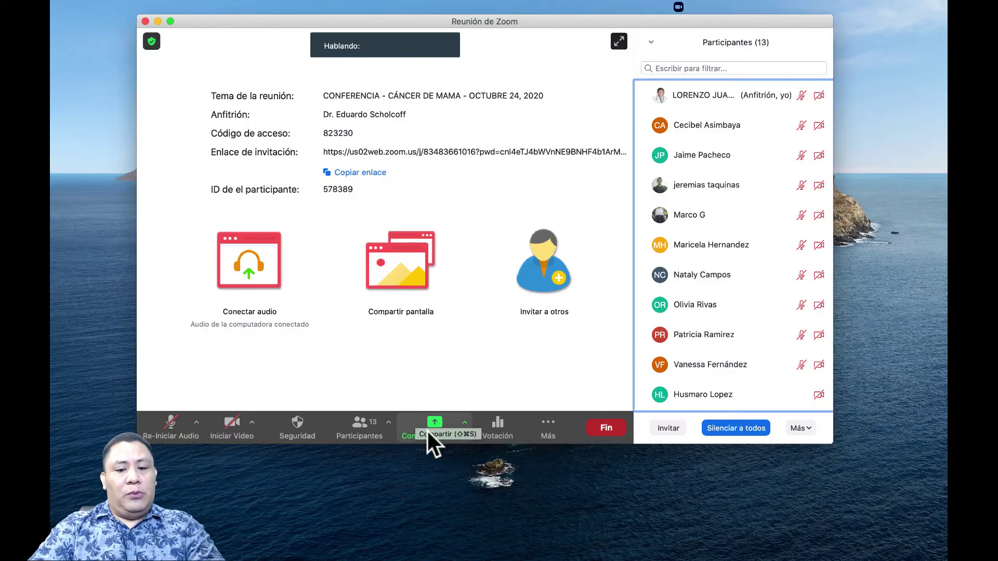
Step: Share the QuickTime Player timer window from the Basic tab with computer sound and video-clip optimisation on
{"action": "left_click", "coordinate": [433, 422]}
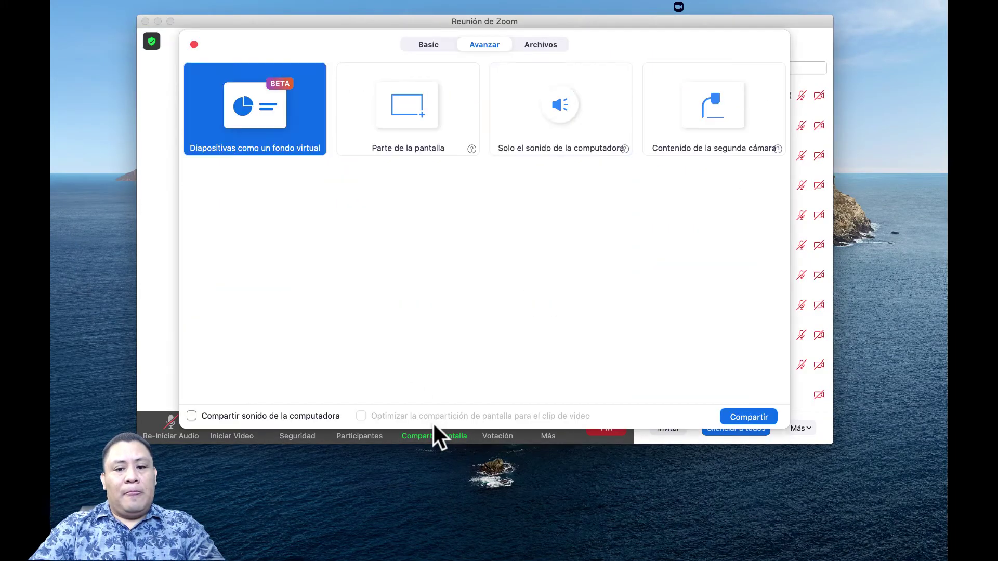
{"action": "left_click", "coordinate": [430, 45]}
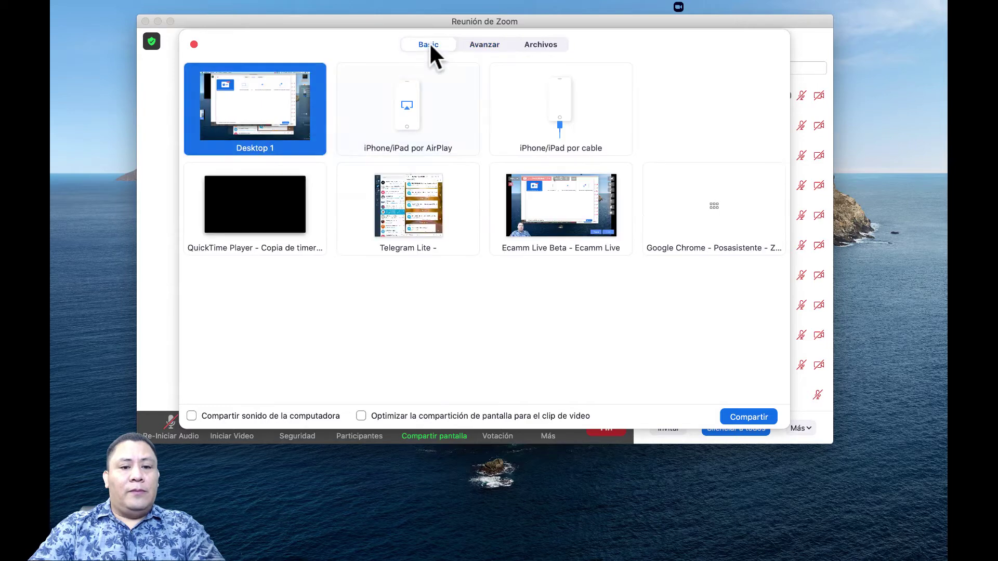
{"action": "left_click", "coordinate": [248, 221]}
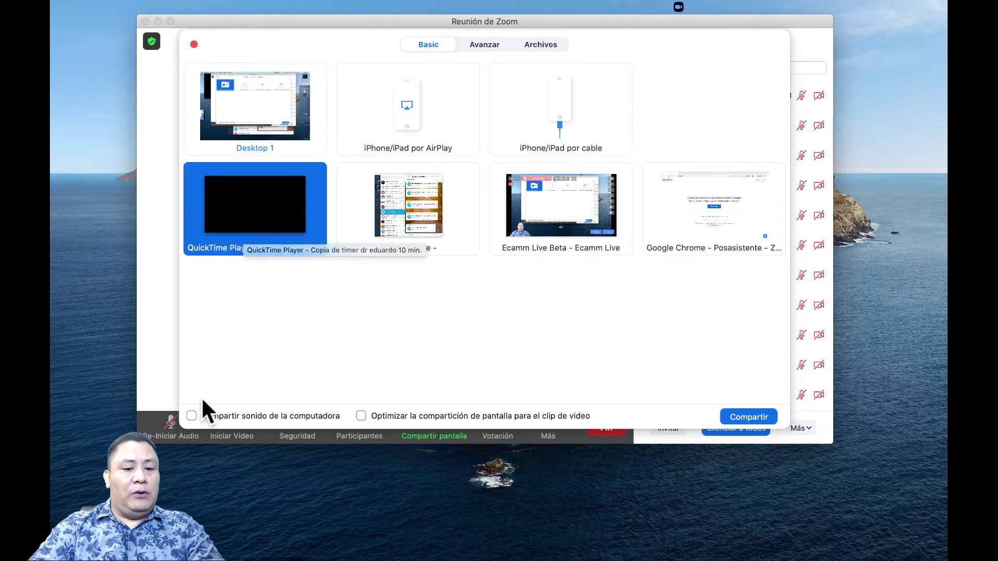
{"action": "left_click", "coordinate": [191, 416]}
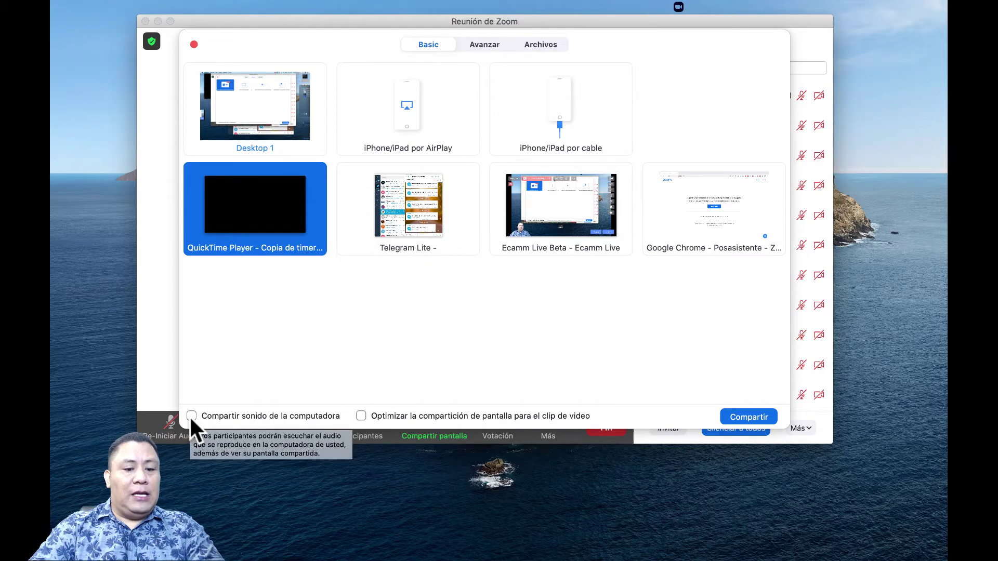
{"action": "left_click", "coordinate": [361, 416]}
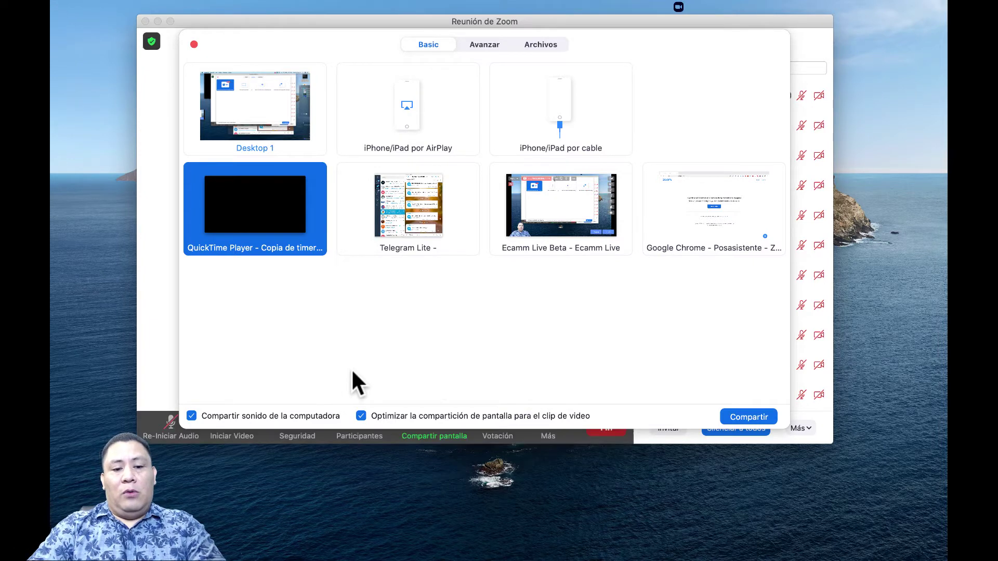
{"action": "left_click", "coordinate": [749, 416]}
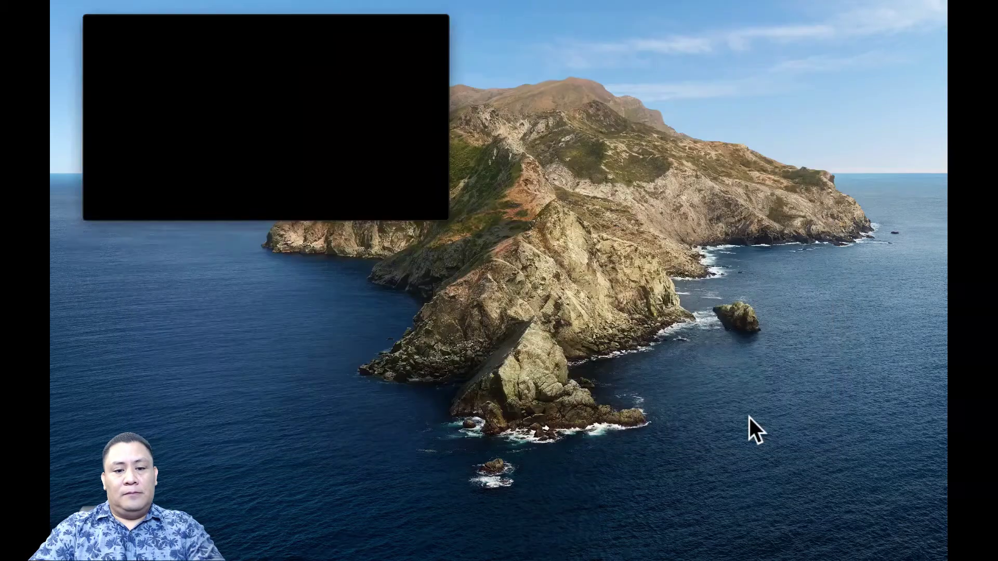
Step: Play the timer video in QuickTime and minimise the Zoom start window
{"action": "mouse_move", "coordinate": [308, 123]}
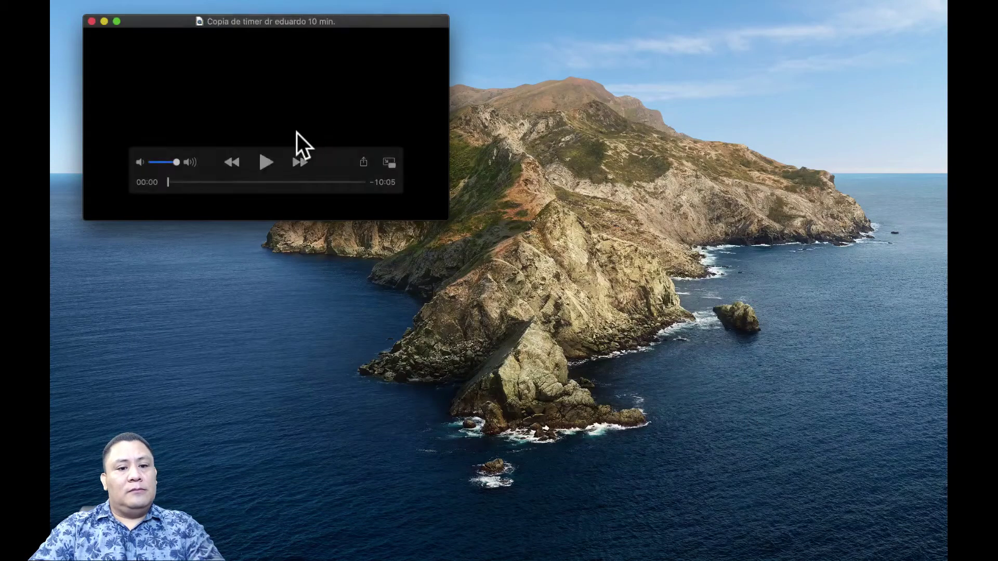
{"action": "left_click", "coordinate": [263, 164]}
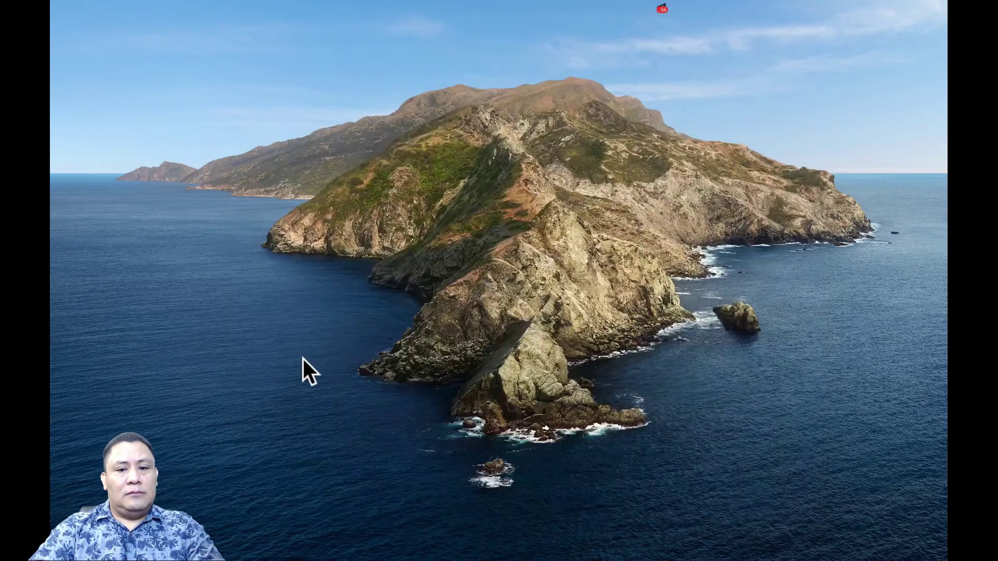
{"action": "left_click_drag", "start_coordinate": [500, 178], "coordinate": [652, 233]}
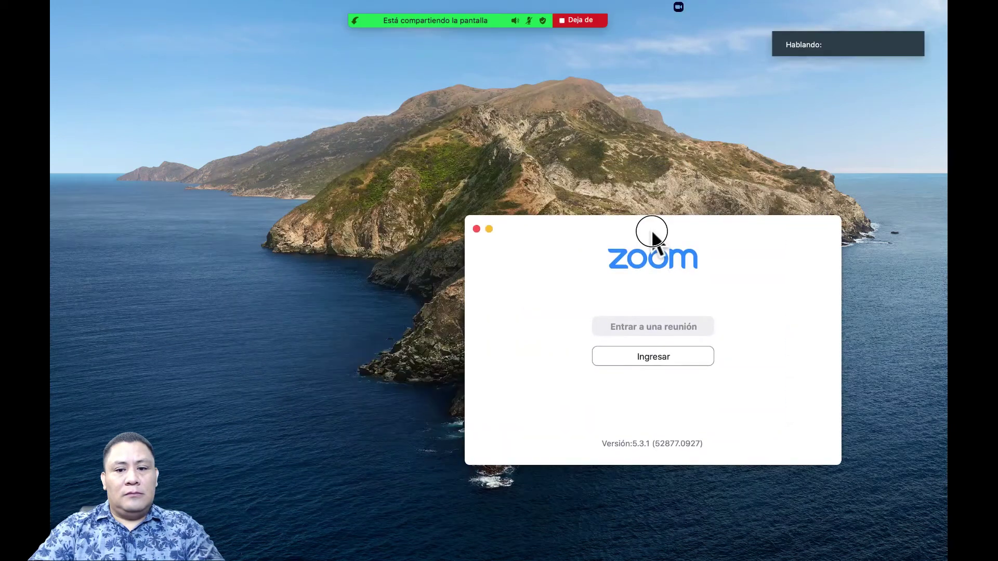
{"action": "left_click", "coordinate": [489, 229]}
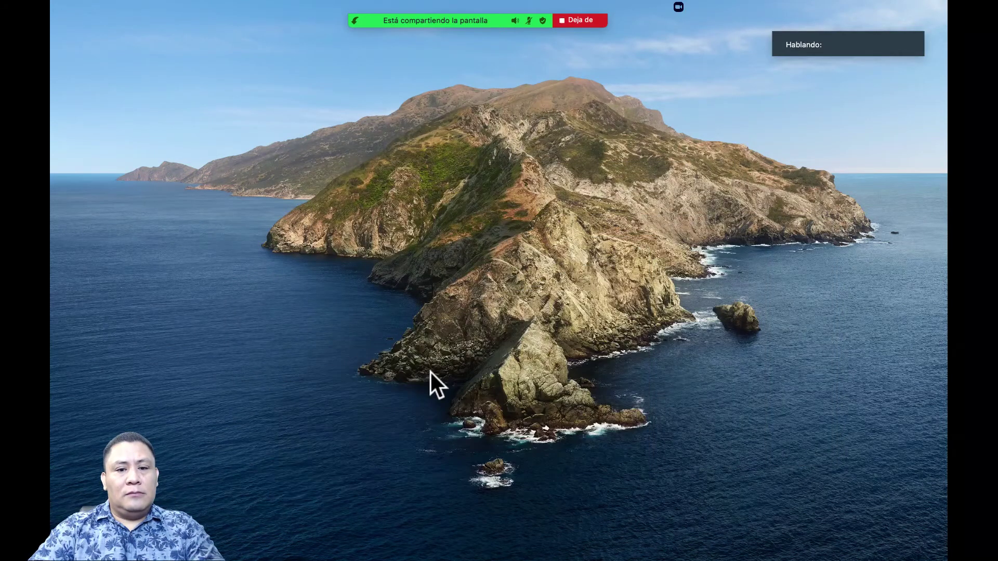
Step: Shrink the timer video window at the top left, with the Zoom meeting window beside it
{"action": "left_click_drag", "start_coordinate": [375, 134], "coordinate": [528, 174]}
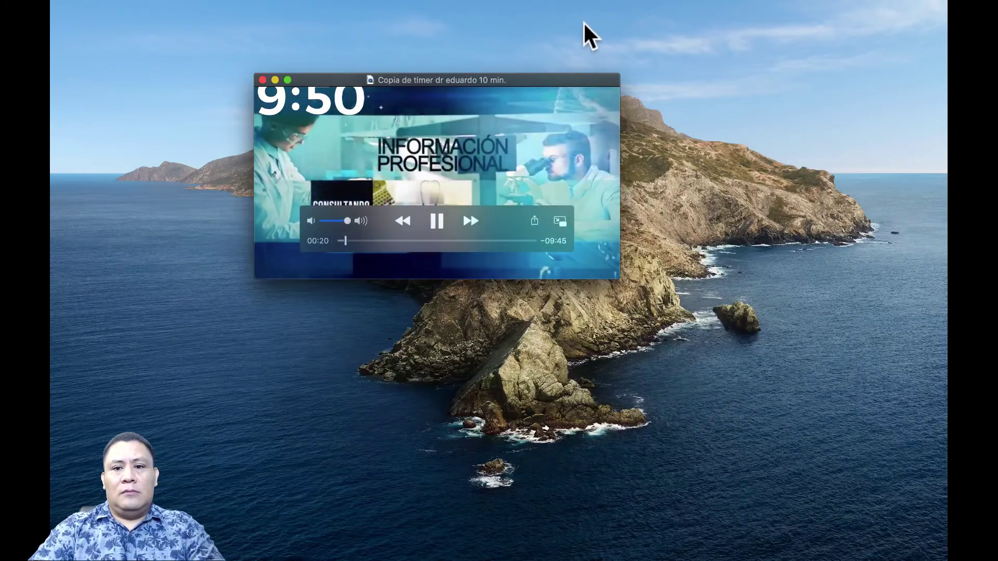
{"action": "left_click", "coordinate": [583, 22]}
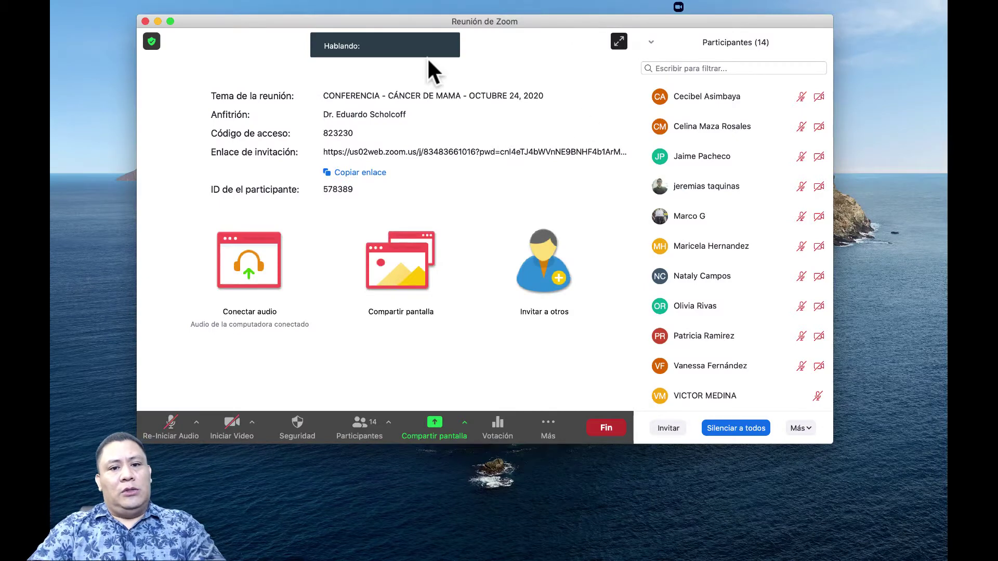
{"action": "left_click_drag", "start_coordinate": [374, 21], "coordinate": [413, 119]}
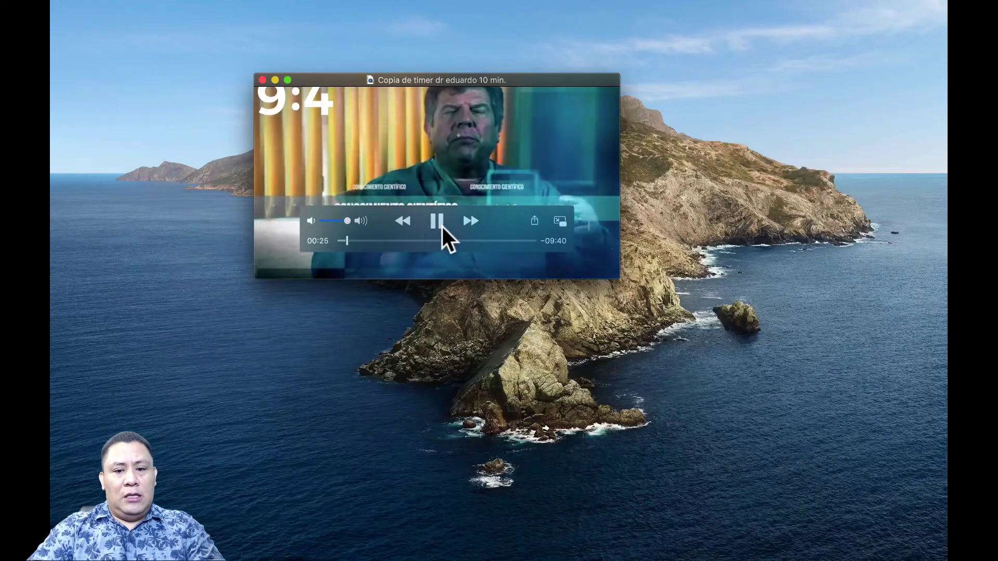
{"action": "left_click", "coordinate": [439, 221]}
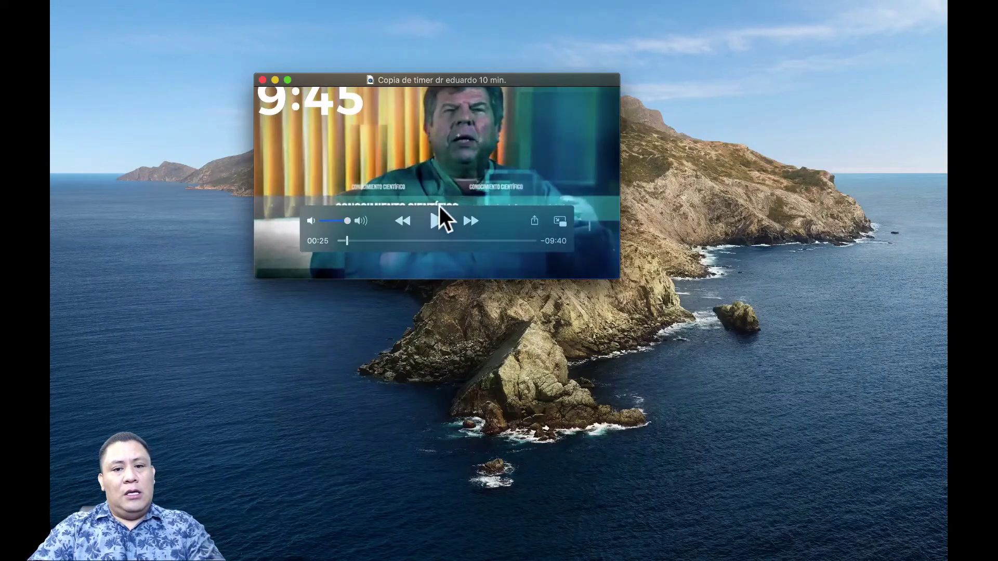
{"action": "left_click_drag", "start_coordinate": [502, 84], "coordinate": [316, 25]}
{"action": "left_click_drag", "start_coordinate": [427, 223], "coordinate": [372, 185]}
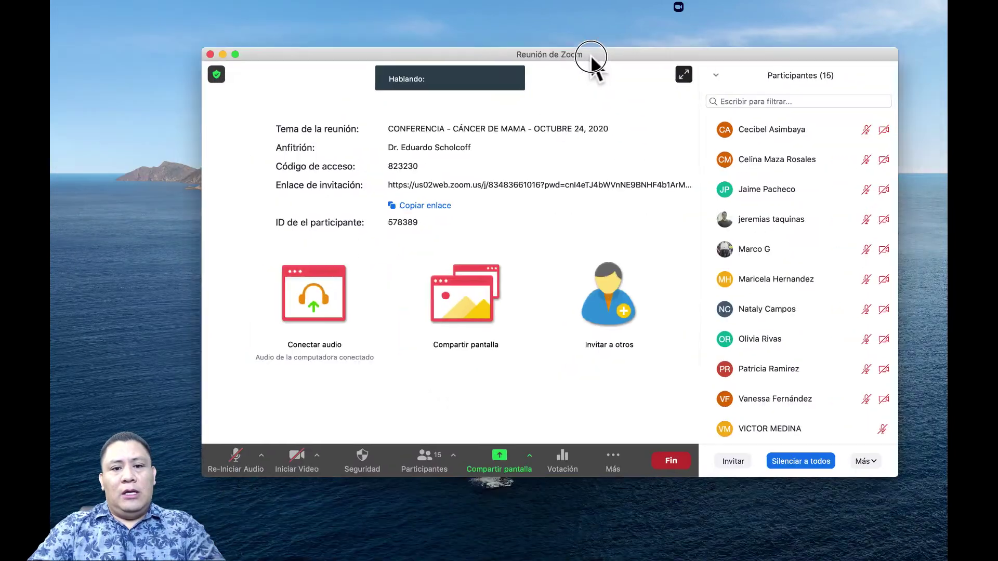
{"action": "left_click_drag", "start_coordinate": [593, 58], "coordinate": [572, 24]}
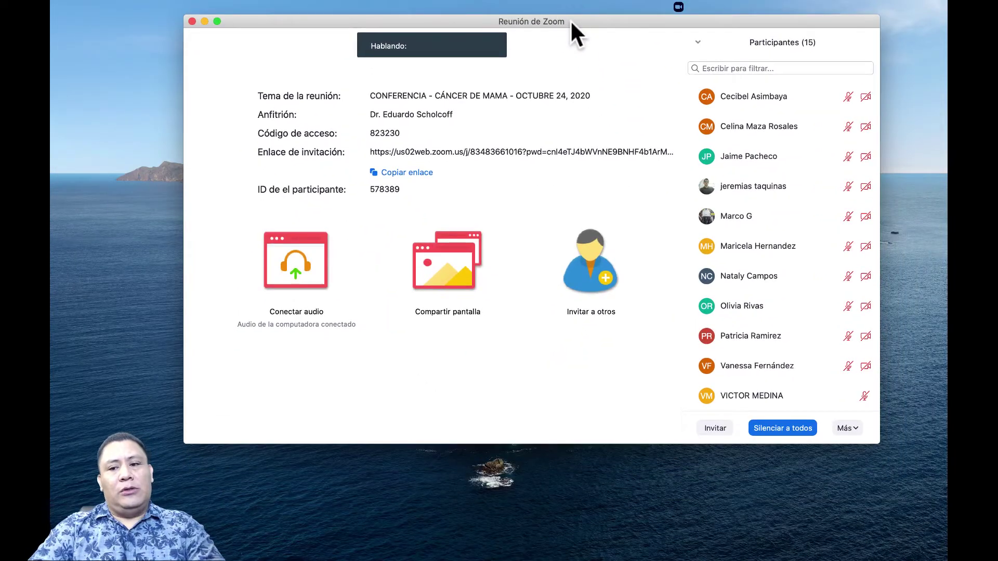
Step: Resize the Zoom meeting window beside the timer video, keeping the Participants panel visible
{"action": "left_click_drag", "start_coordinate": [878, 443], "coordinate": [793, 388]}
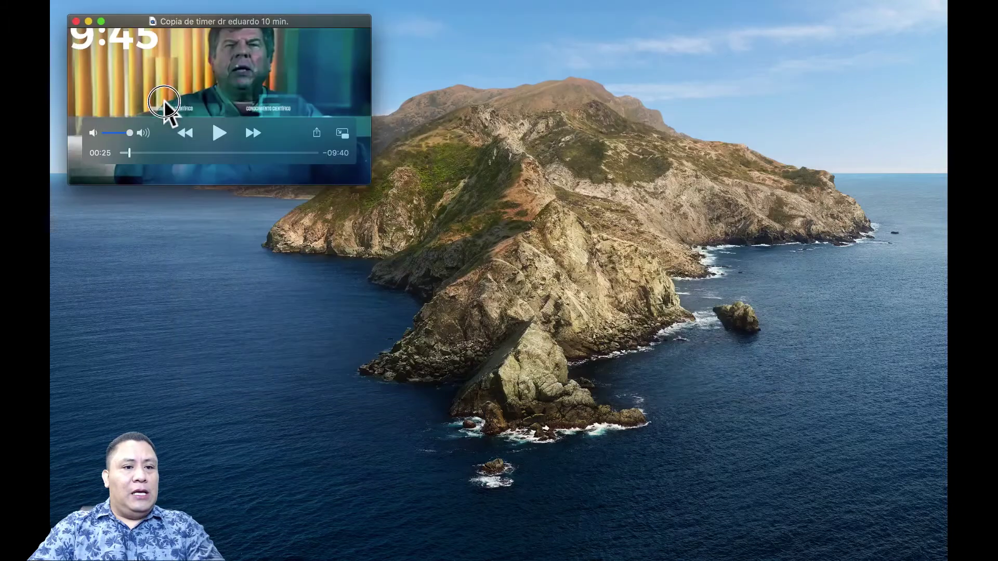
{"action": "left_click_drag", "start_coordinate": [162, 107], "coordinate": [151, 107]}
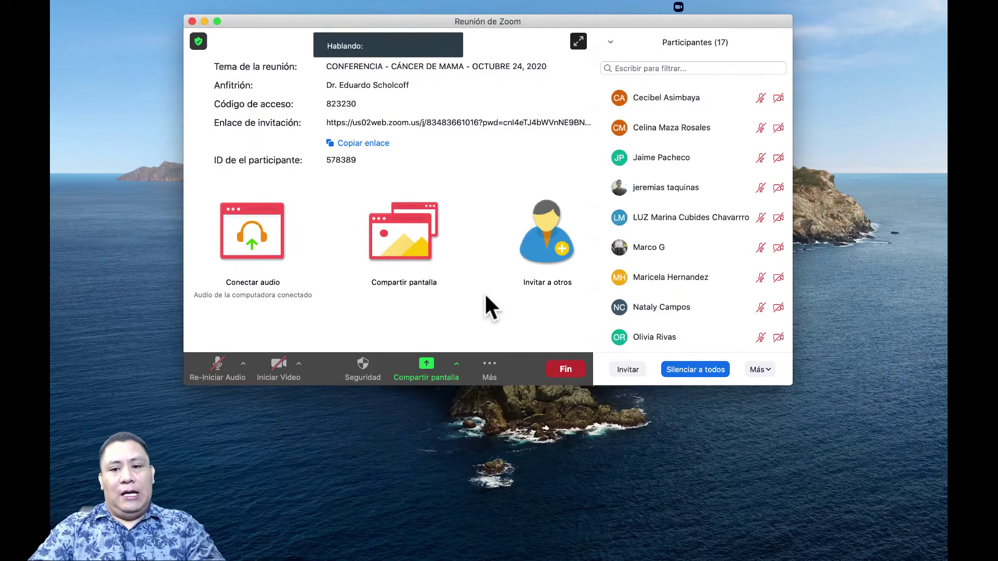
{"action": "left_click_drag", "start_coordinate": [791, 384], "coordinate": [847, 389]}
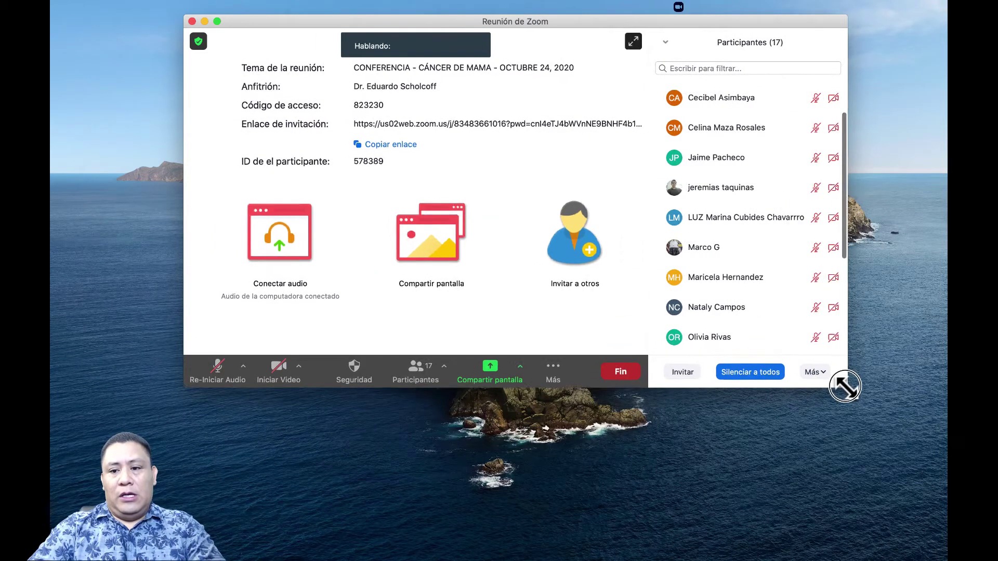
{"action": "scroll", "coordinate": [753, 278], "scroll_direction": "down", "scroll_amount": 5}
{"action": "scroll", "coordinate": [754, 280], "scroll_direction": "up", "scroll_amount": 5}
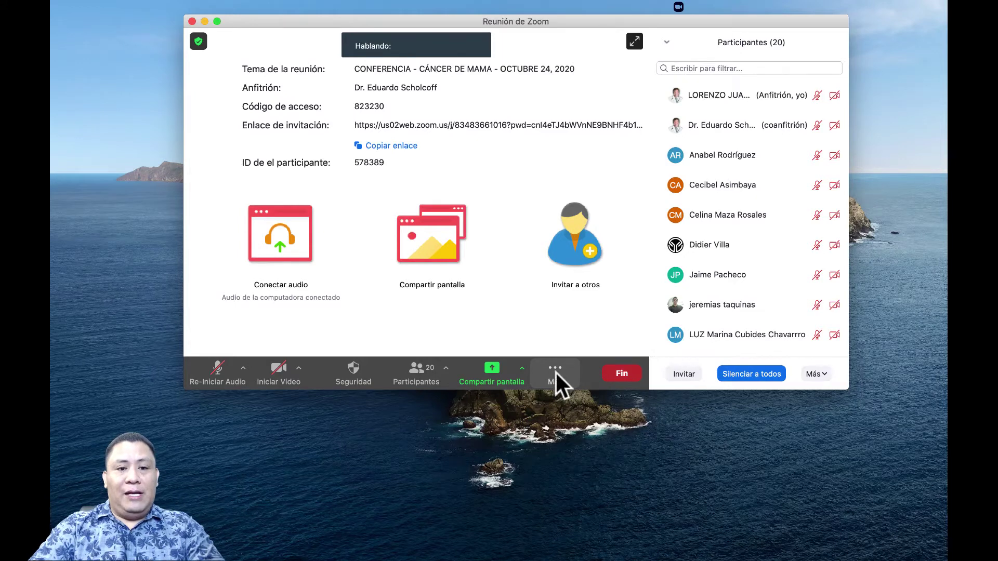
{"action": "left_click", "coordinate": [218, 22]}
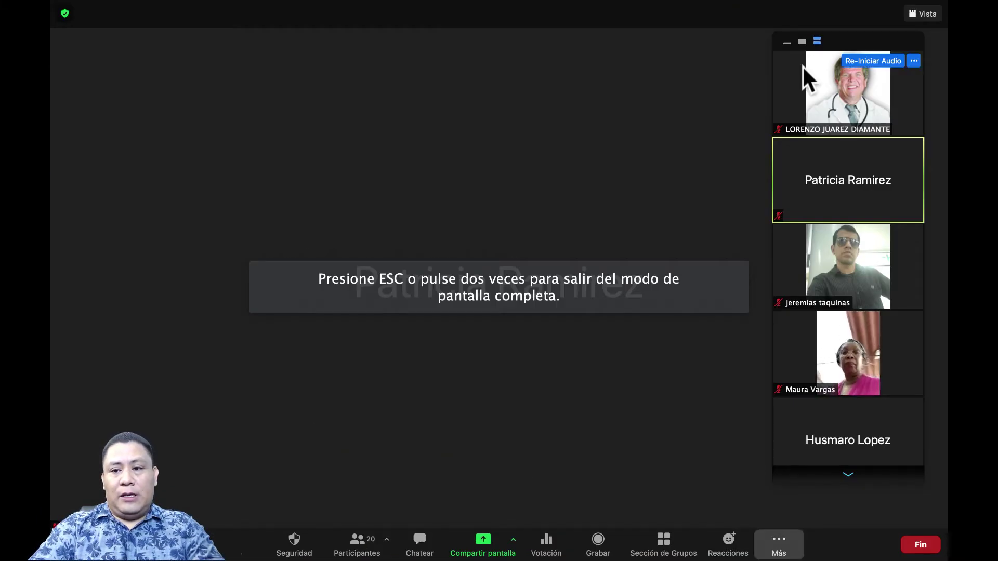
{"action": "left_click", "coordinate": [787, 43]}
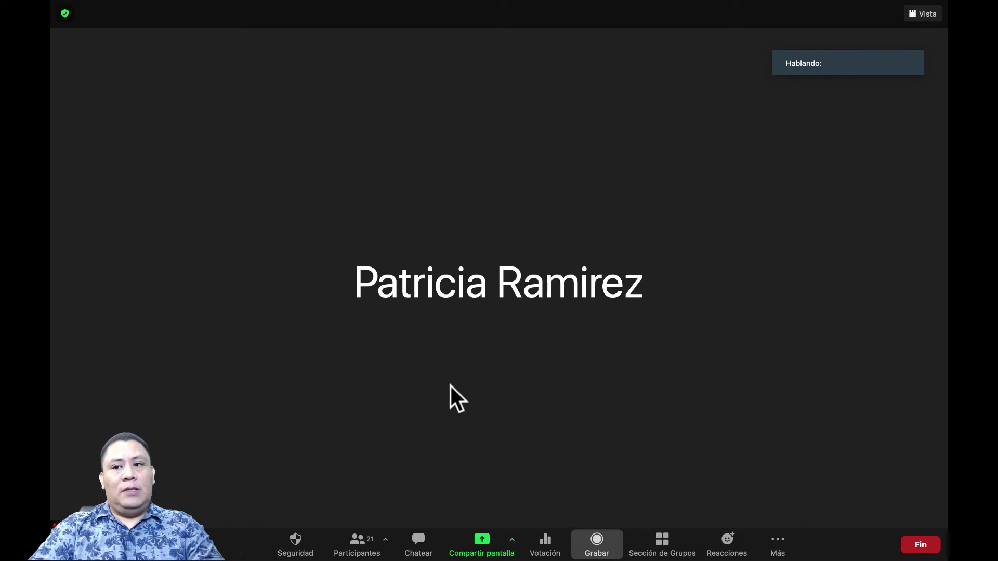
{"action": "mouse_move", "coordinate": [116, 29]}
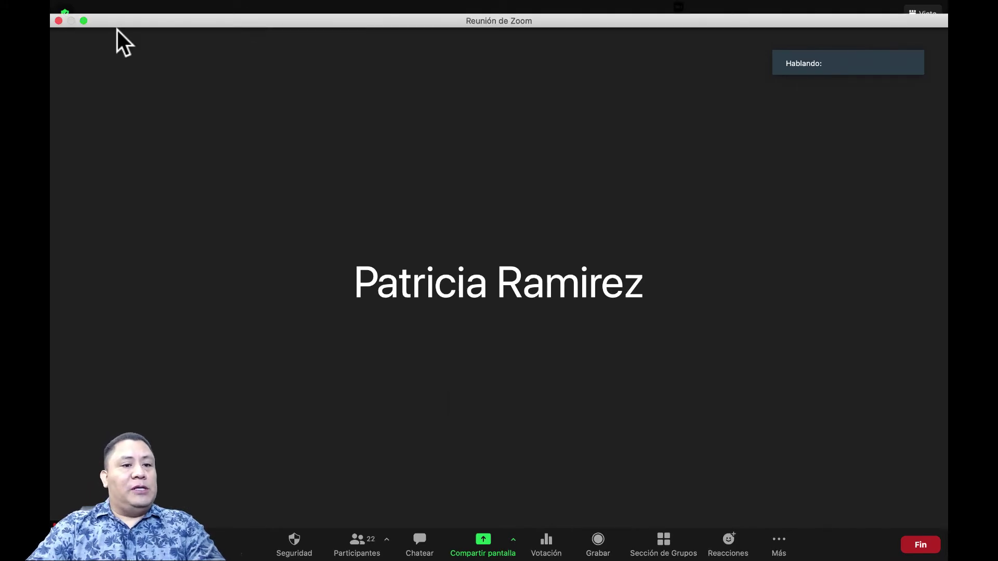
{"action": "left_click", "coordinate": [83, 21]}
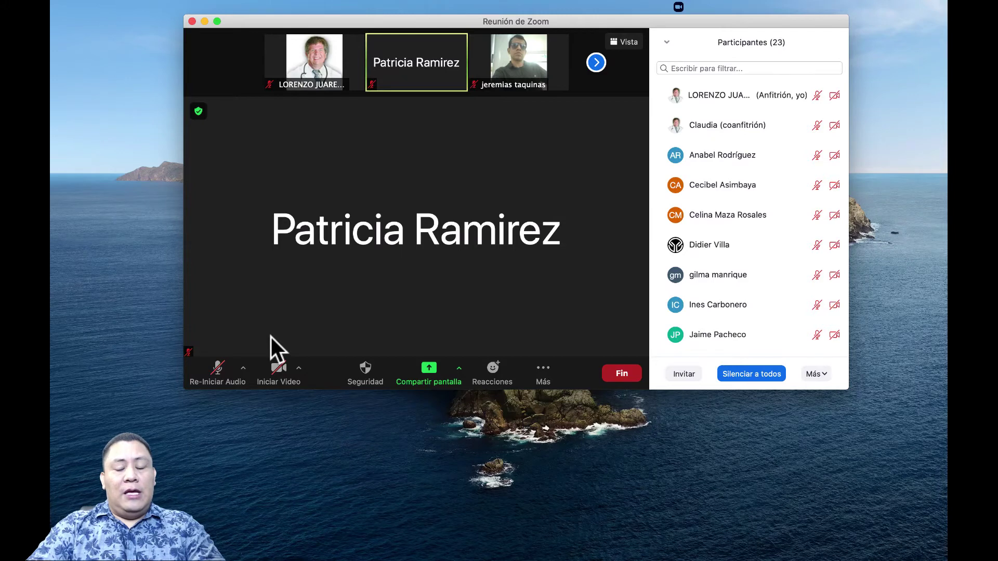
Step: Use Invitar in the Participants panel and choose Copiar enlace de invitación
{"action": "mouse_move", "coordinate": [733, 294]}
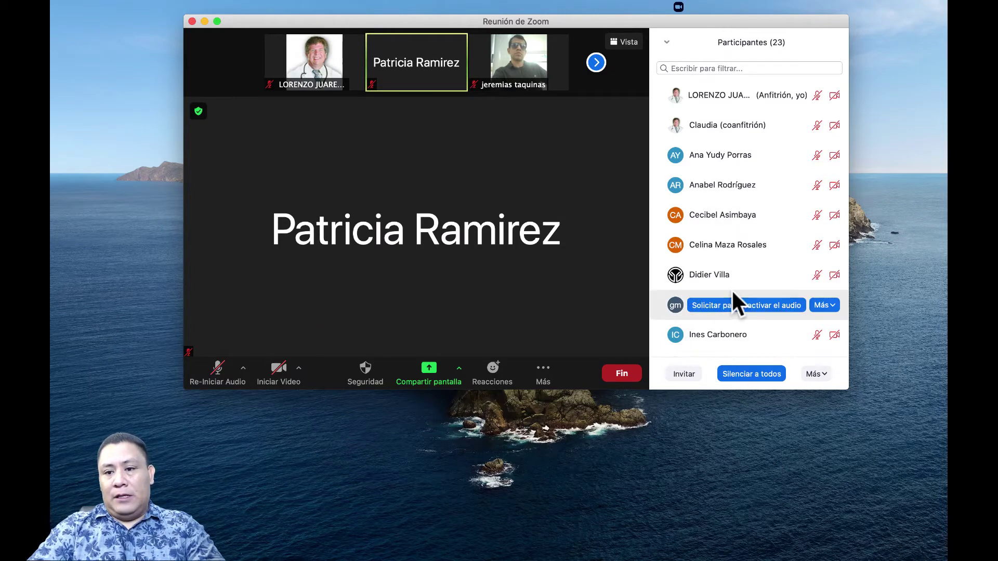
{"action": "scroll", "coordinate": [732, 294], "scroll_direction": "down", "scroll_amount": 15}
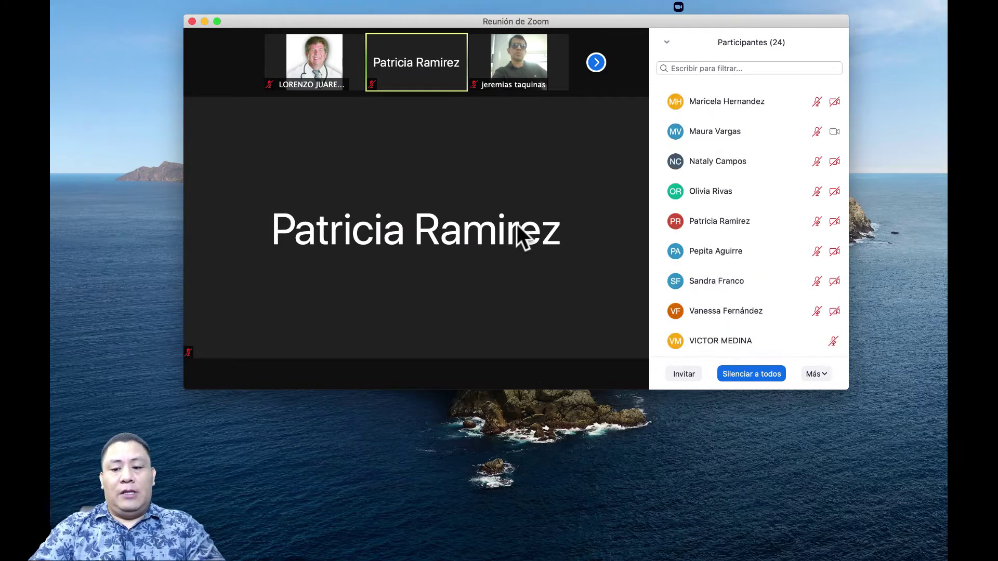
{"action": "left_click", "coordinate": [684, 374]}
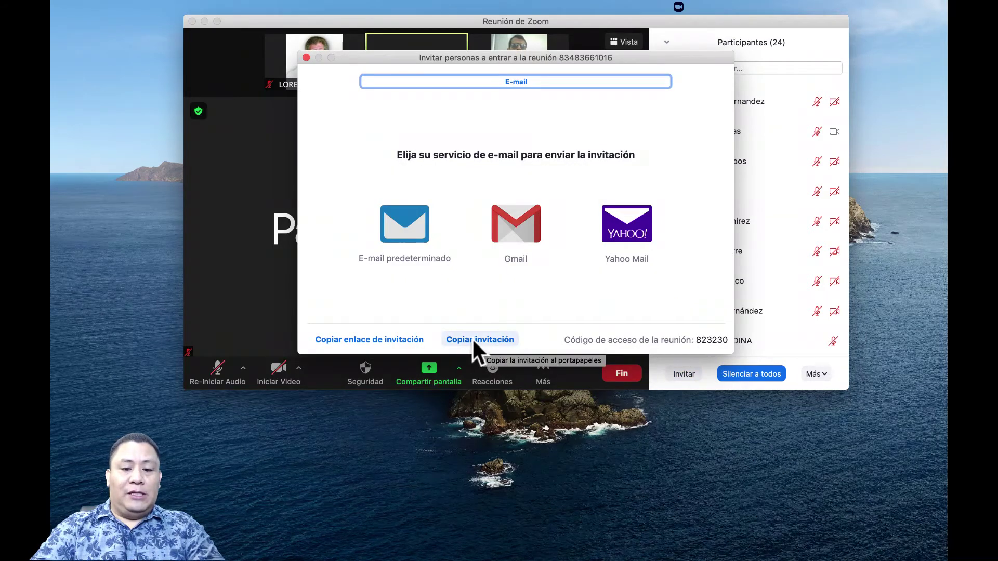
{"action": "left_click", "coordinate": [396, 341]}
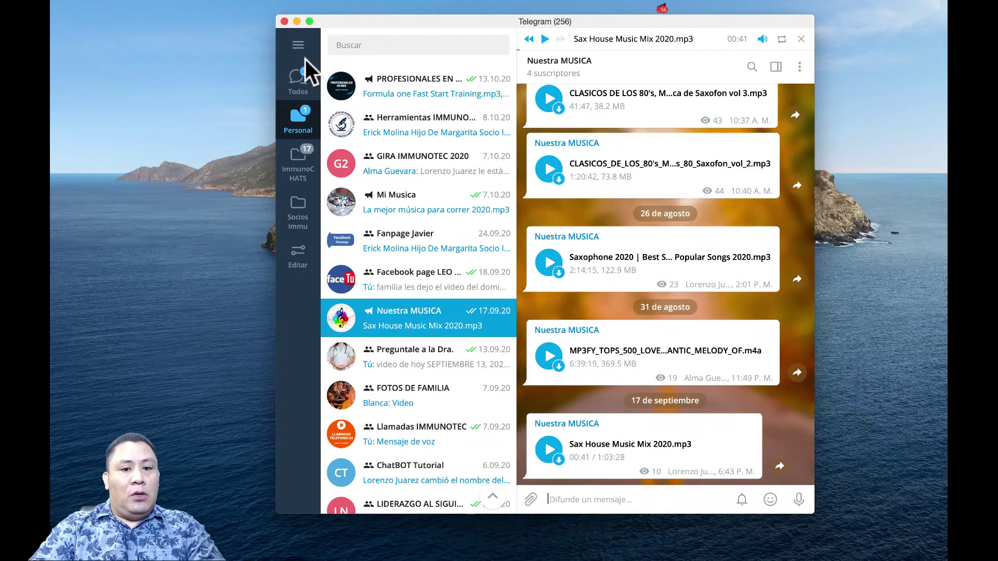
Step: Switch Telegram's chat list from the Personal folder to the Todos folder
{"action": "left_click", "coordinate": [300, 129]}
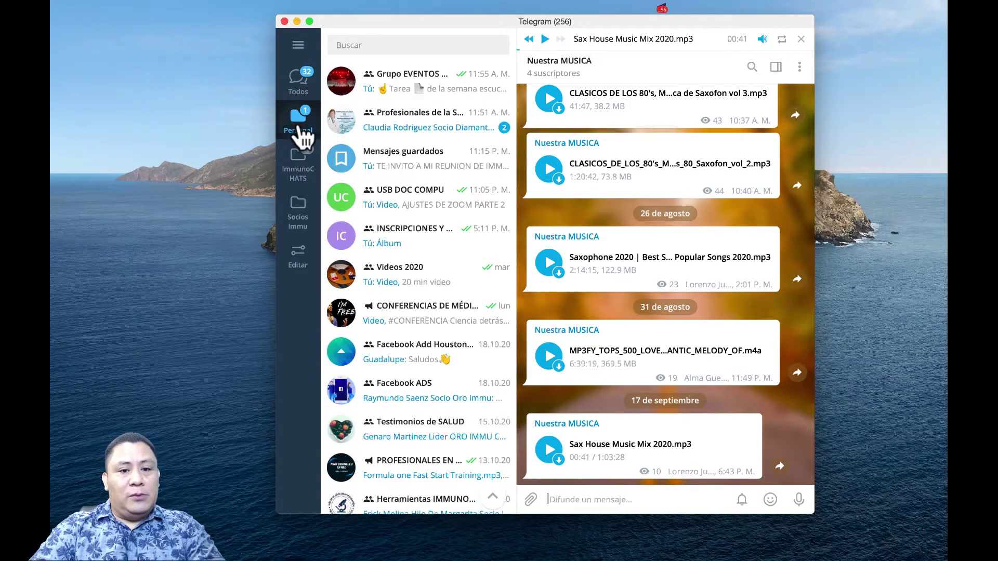
{"action": "left_click", "coordinate": [305, 81]}
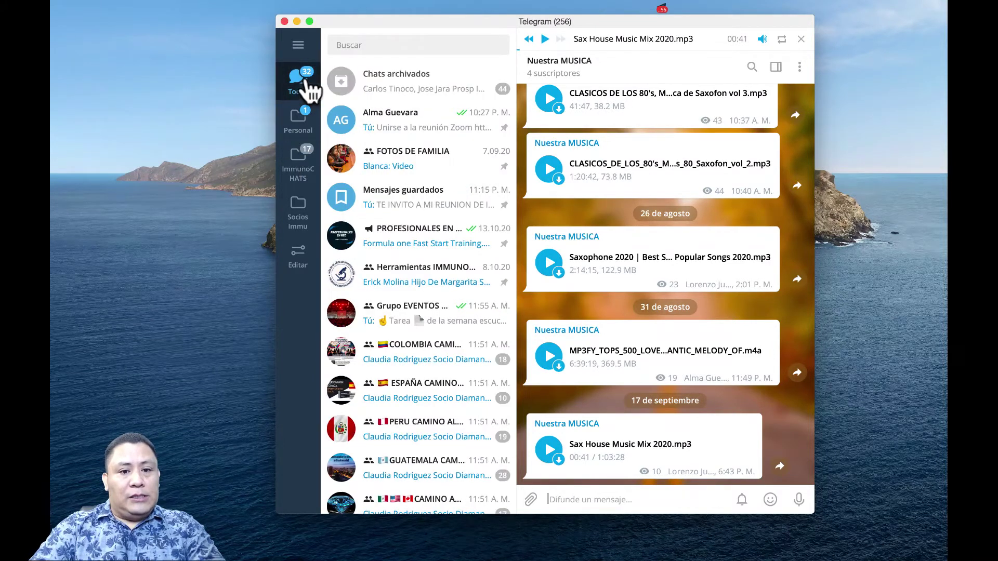